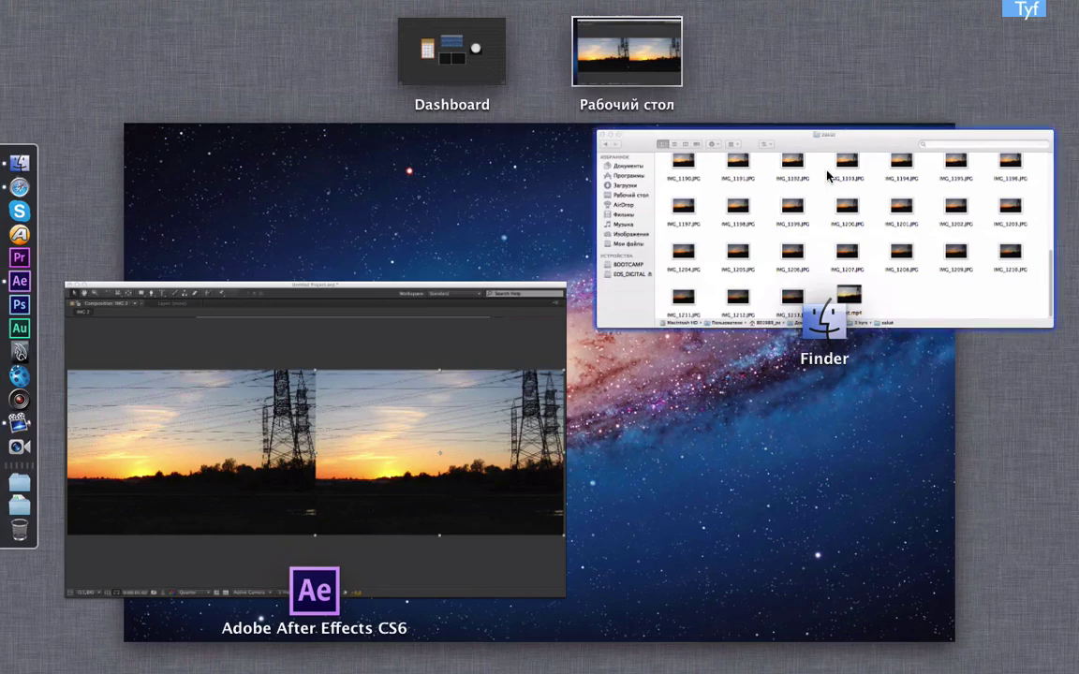
Quick Look the zakat.mp4 sunset clip in Finder, replay it, then go back to After Effects.
click(951, 294)
click(655, 431)
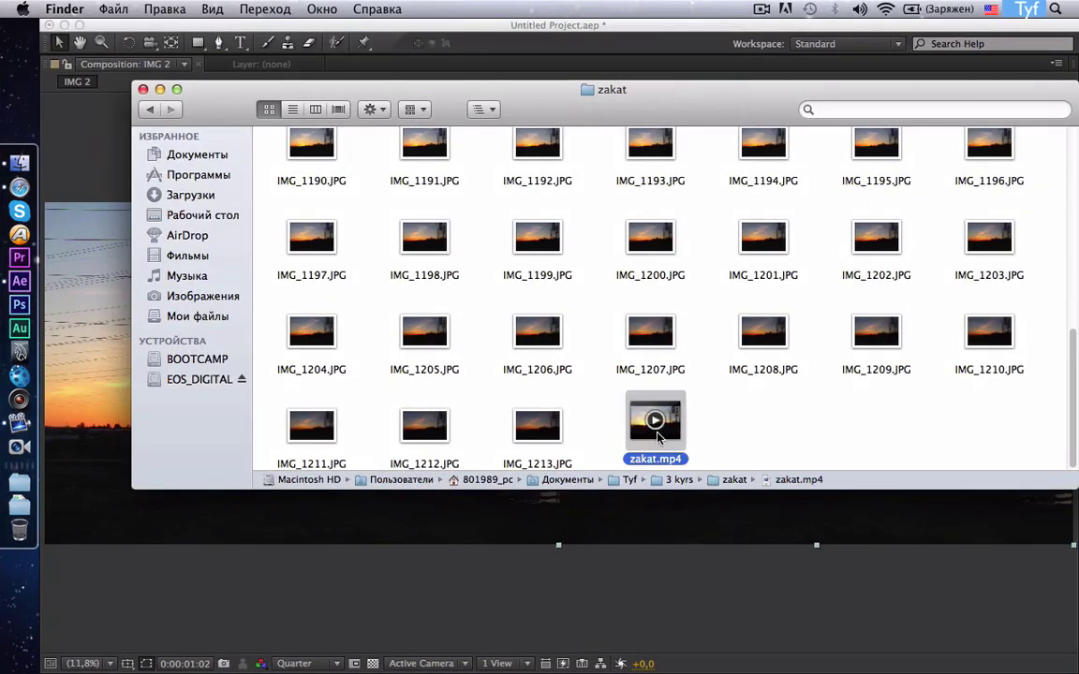
key(space)
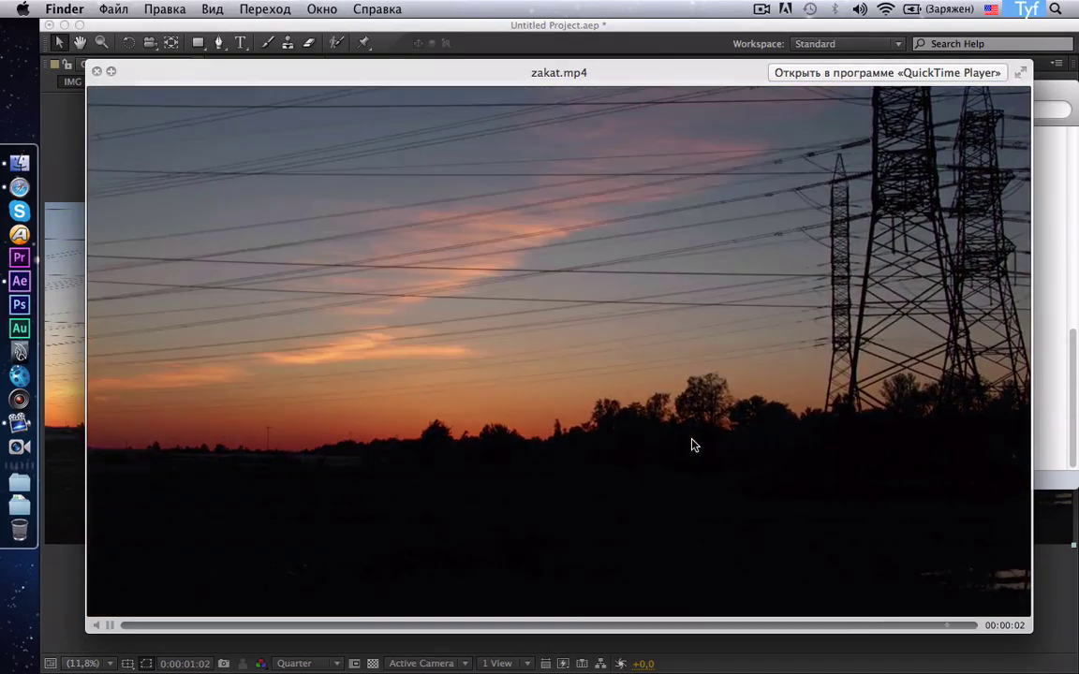
click(110, 625)
click(58, 124)
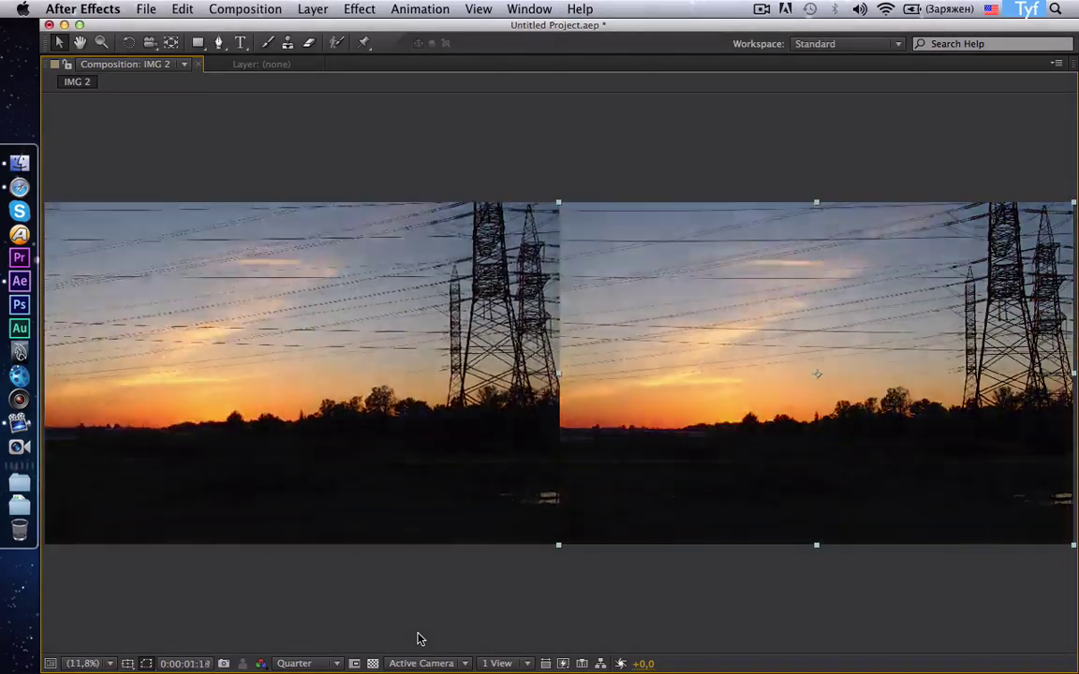
Restore the full workspace and delete the three existing project items.
key(grave)
click(65, 69)
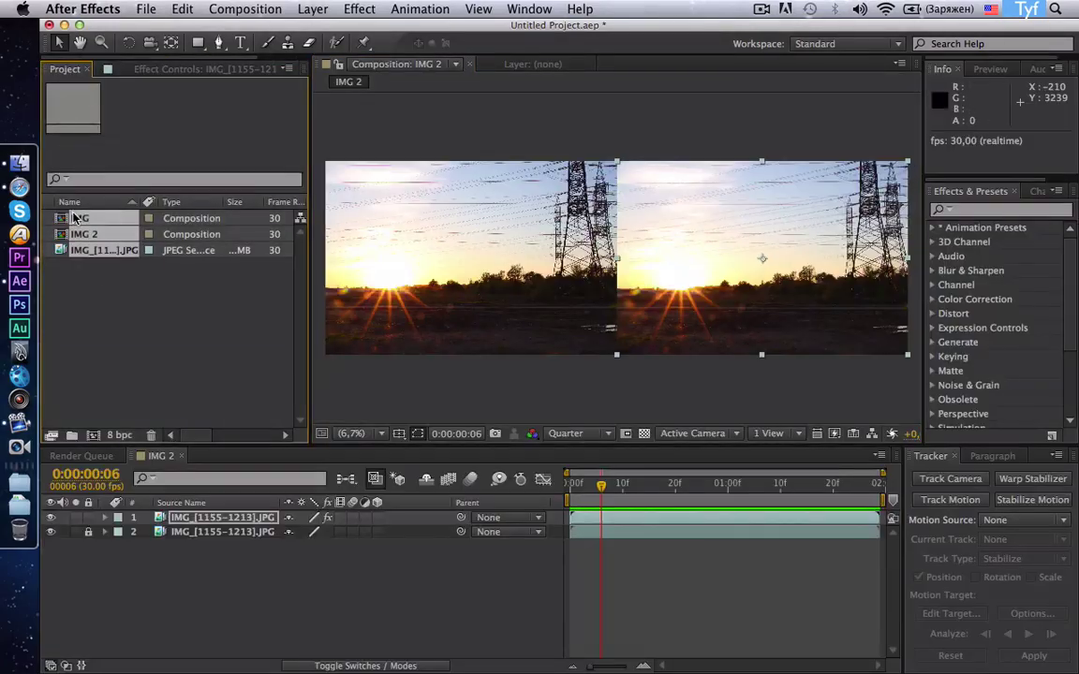
key(Delete)
click(719, 376)
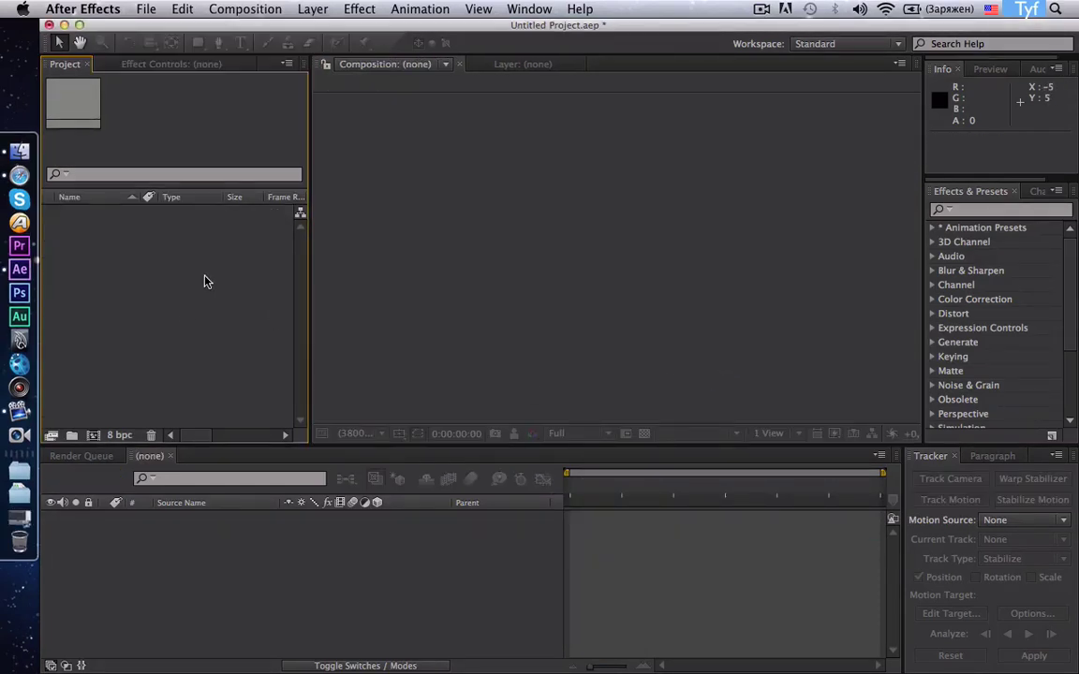
Import IMG_1155.JPG onward as a JPEG sequence, IMG_[1155-1213].JPG.
click(151, 12)
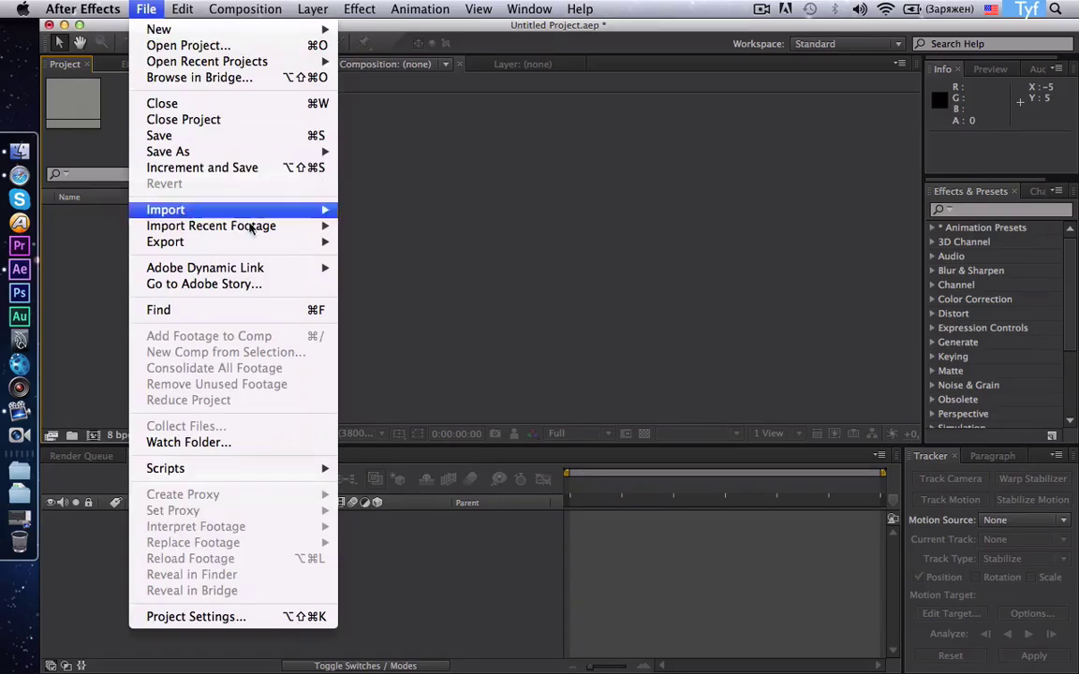
mouse_move(234, 210)
click(385, 213)
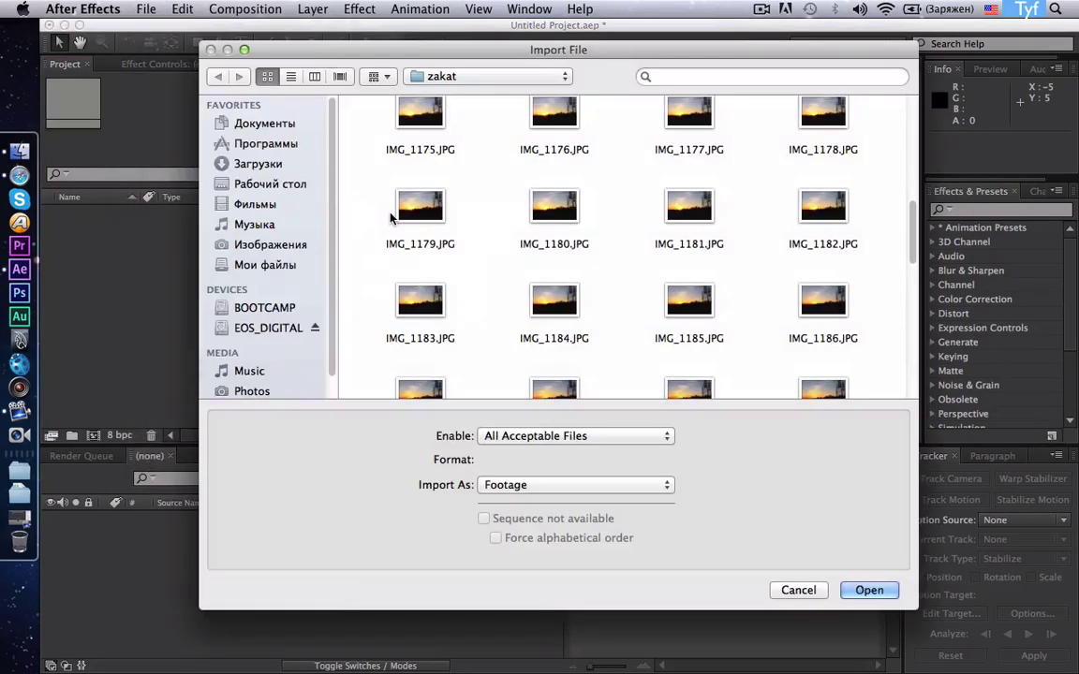
scroll(423, 236, up, 5)
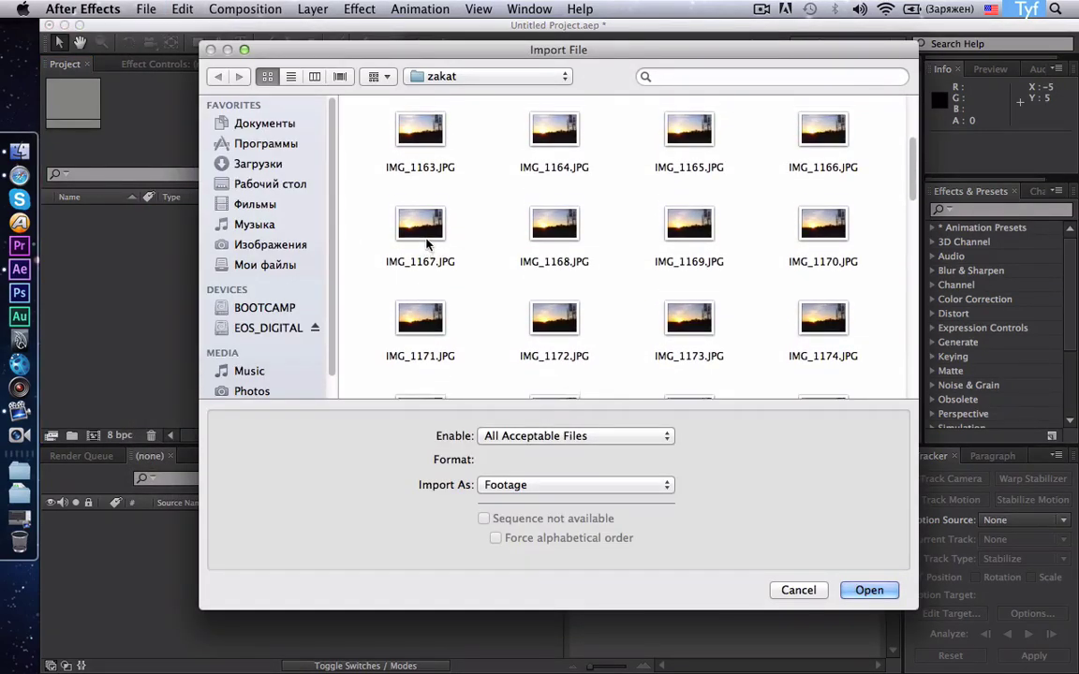
scroll(426, 239, up, 3)
click(384, 124)
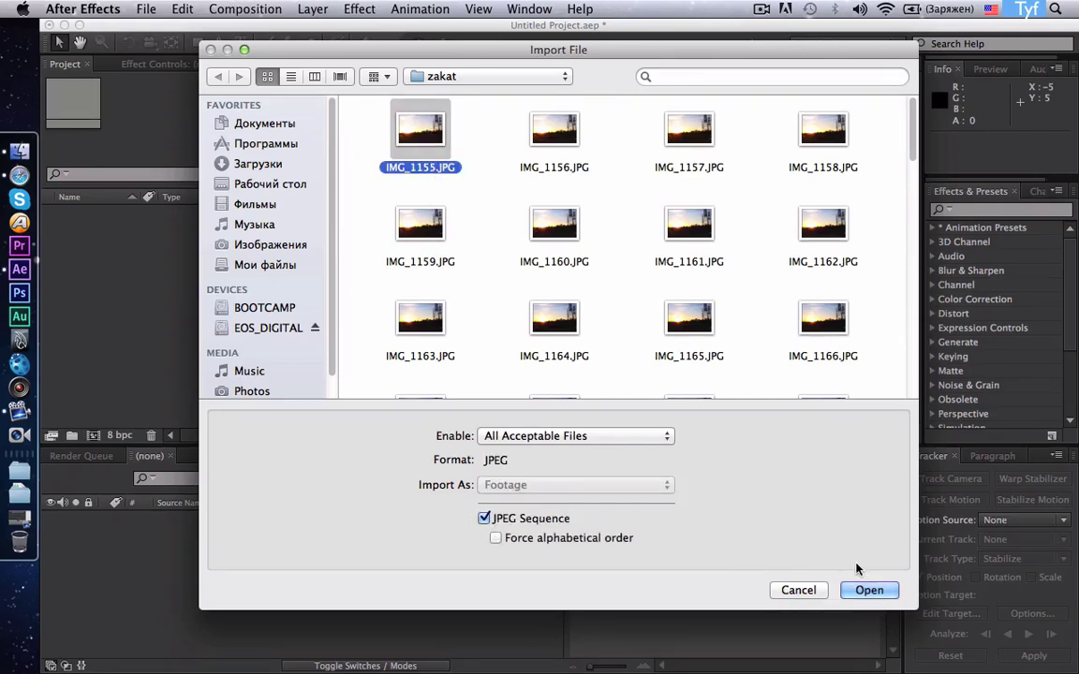
click(869, 590)
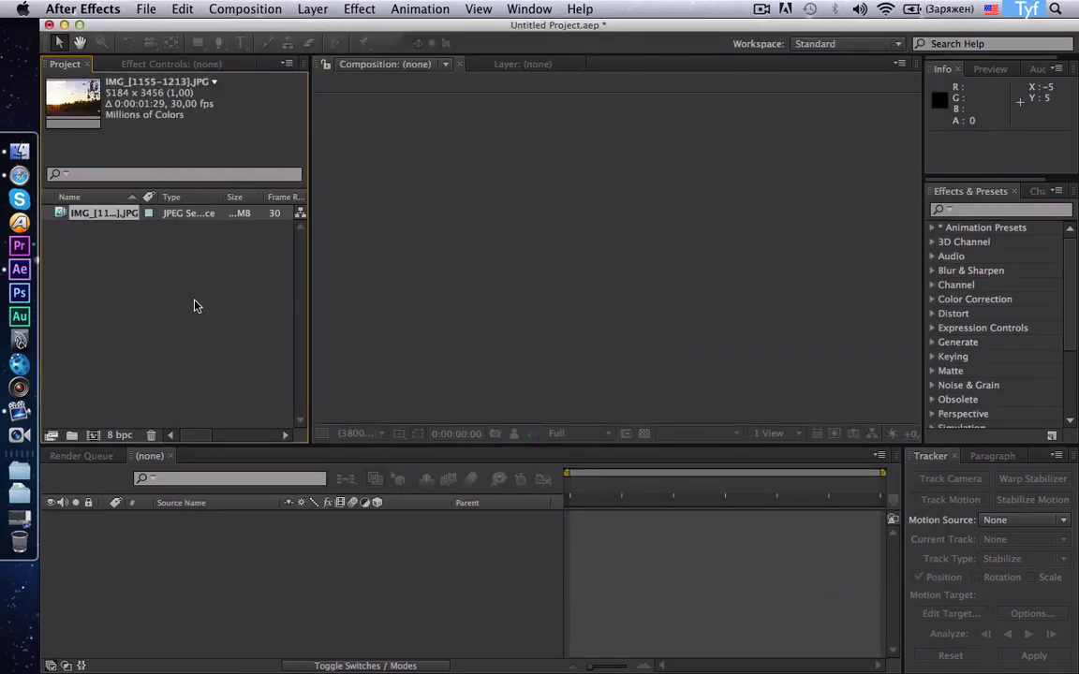
Close the zakat.mp4 preview in Finder and try dragging the clip into the After Effects project.
click(20, 147)
key(space)
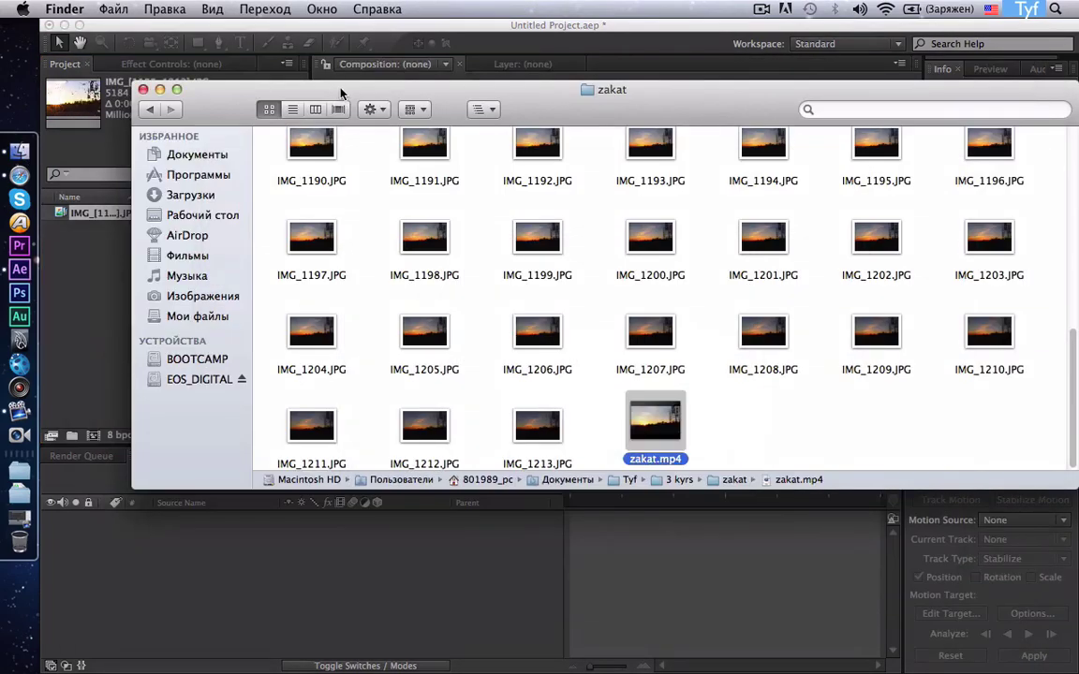
drag(672, 438, 103, 286)
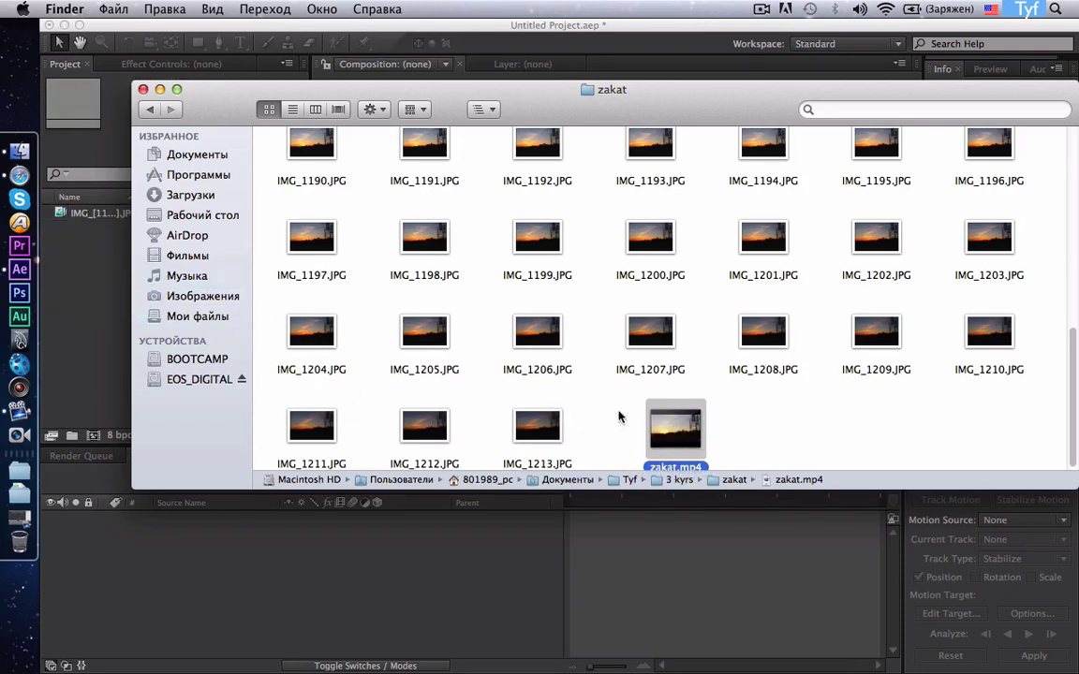
Minimize the zakat folder and select the IMG_[1155-1213].JPG sequence in After Effects.
click(159, 89)
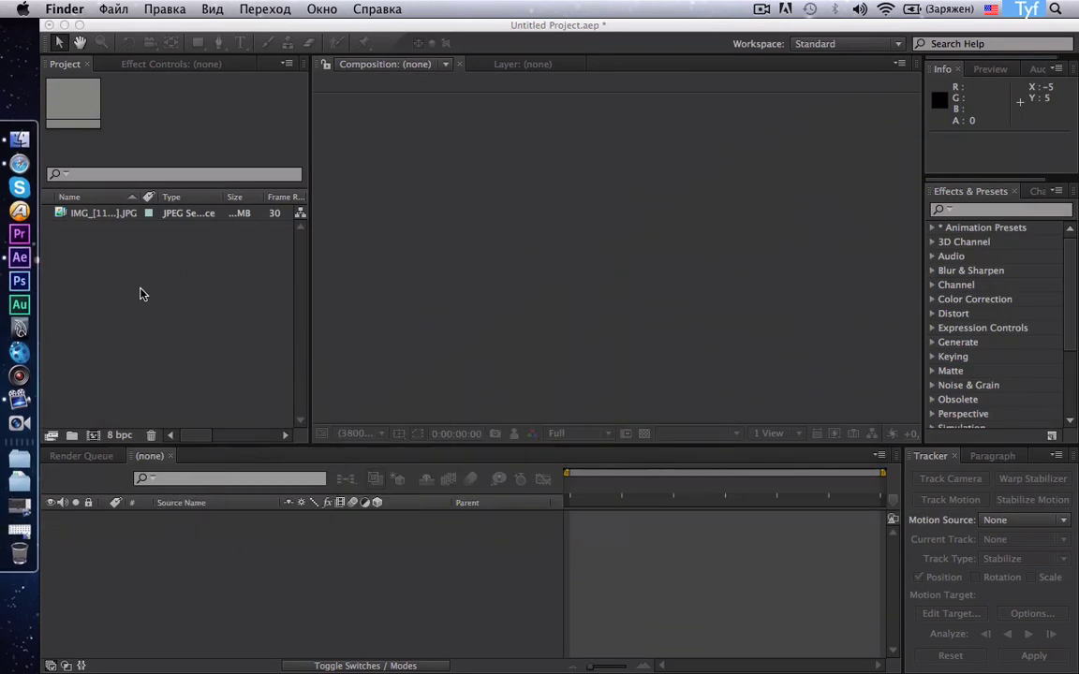
click(67, 230)
click(61, 213)
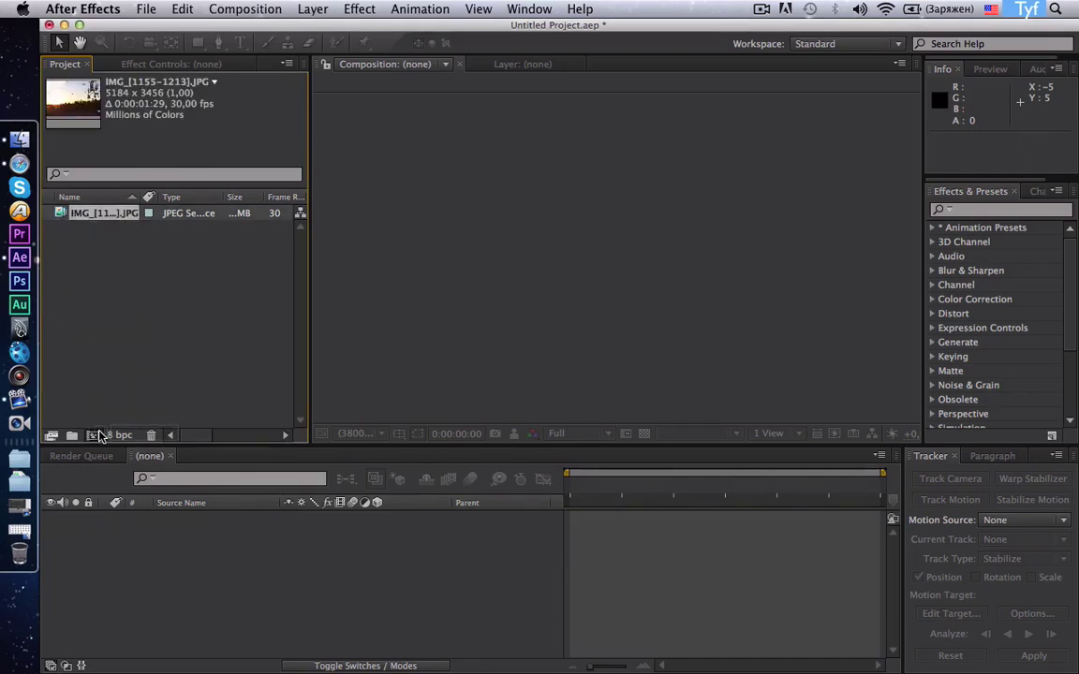
Create the IMG composition from the sequence and set its width to 5184*2+100 (10468 × 6979).
drag(61, 215, 95, 436)
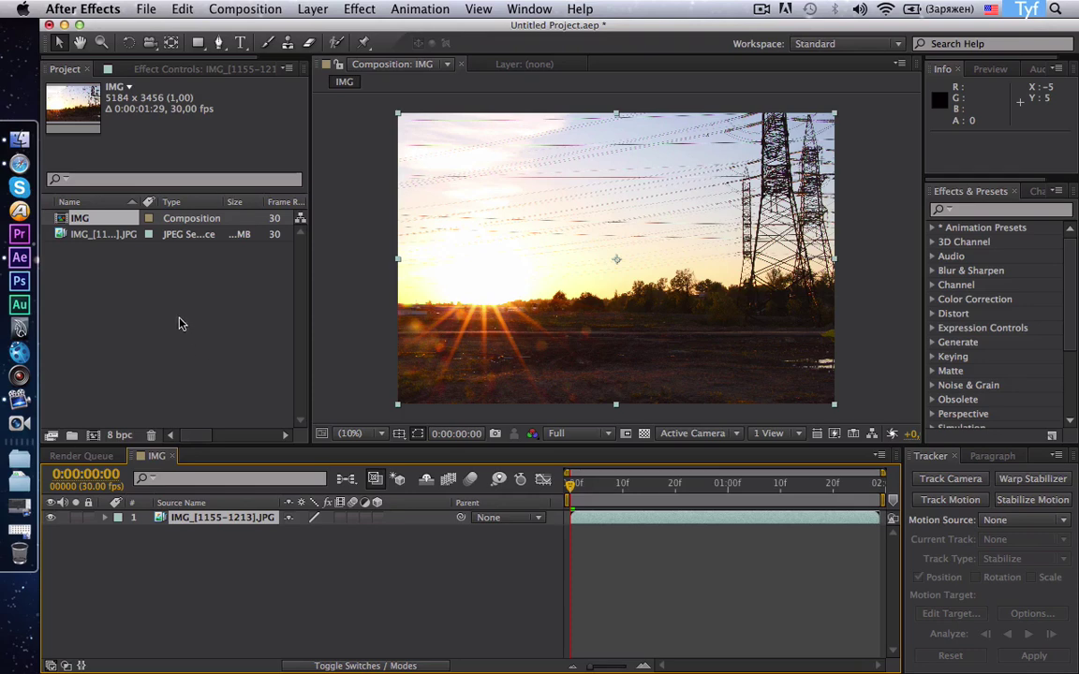
right_click(119, 223)
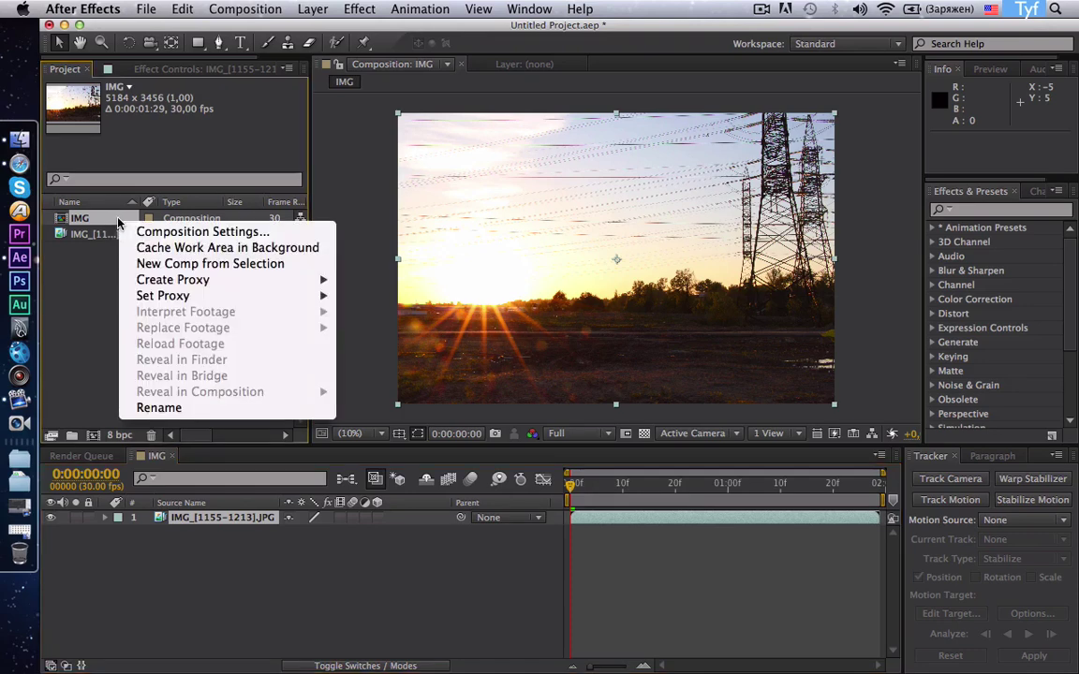
click(187, 231)
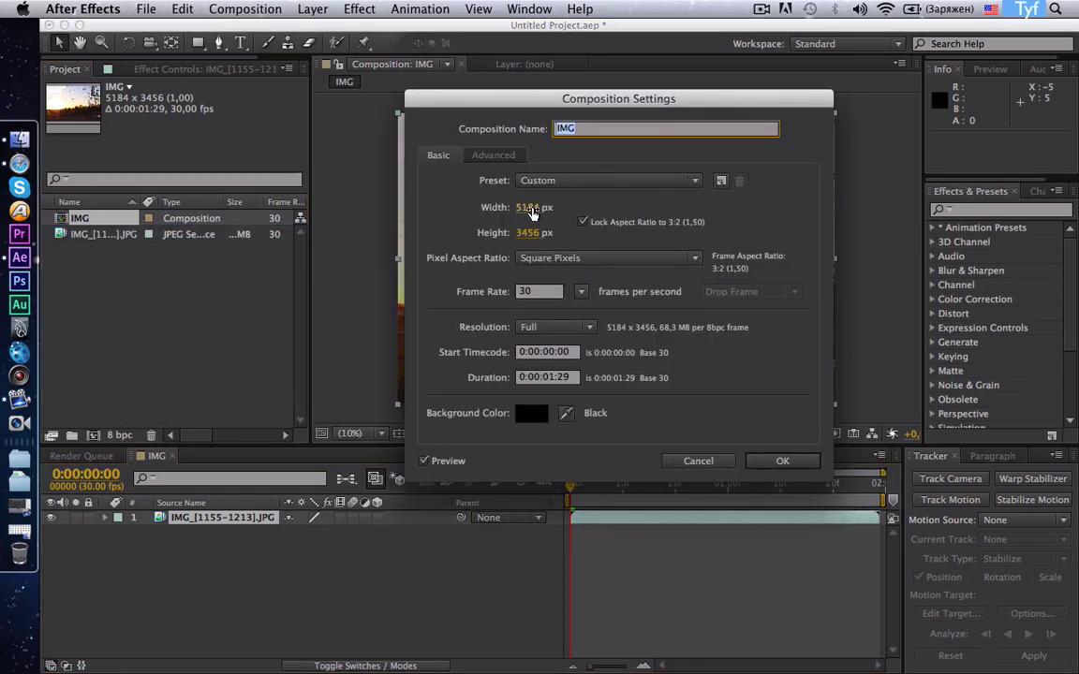
click(529, 207)
click(556, 207)
text(*)
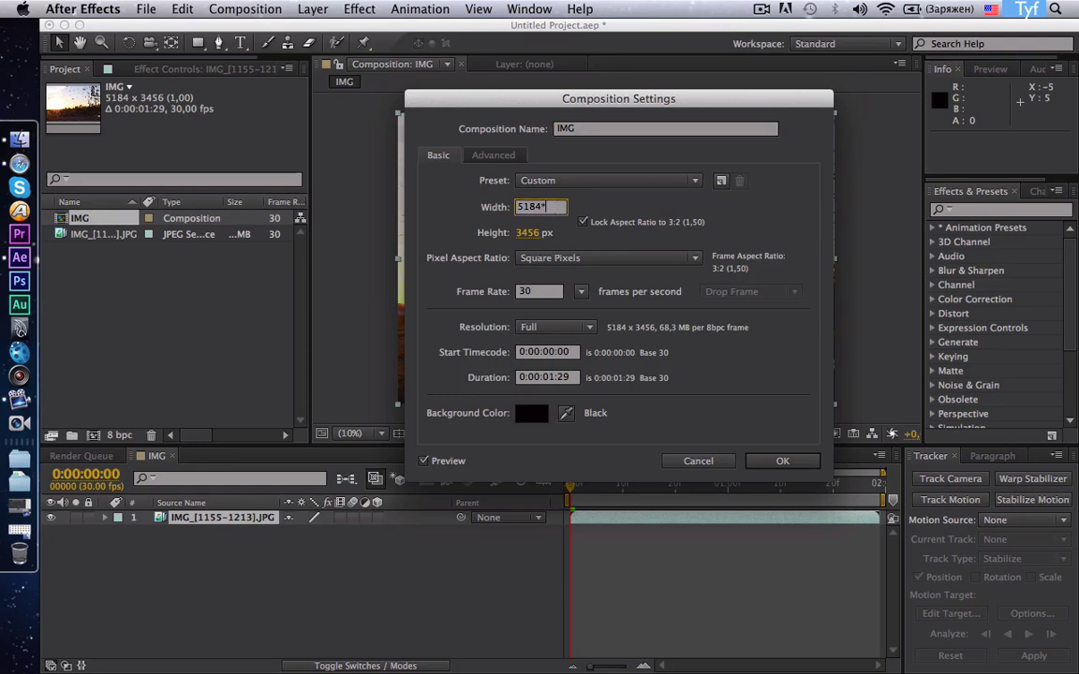
text(2+100)
key(Return)
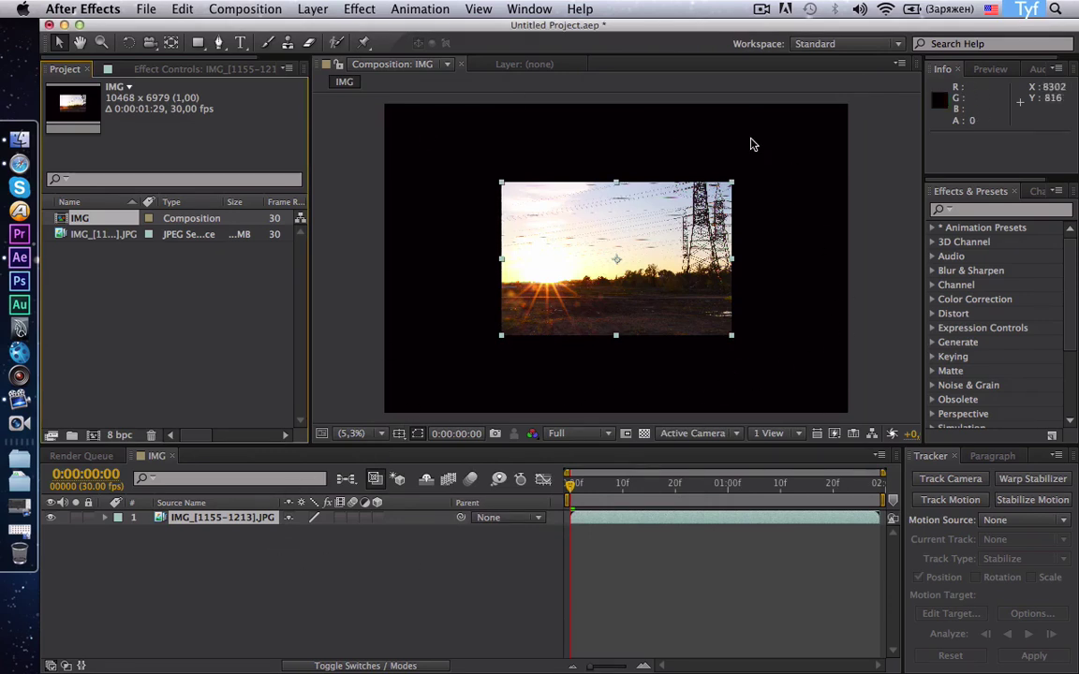
Add a comp-sized solid in the existing green colour, Medium Gray-Green Solid 1.
right_click(242, 523)
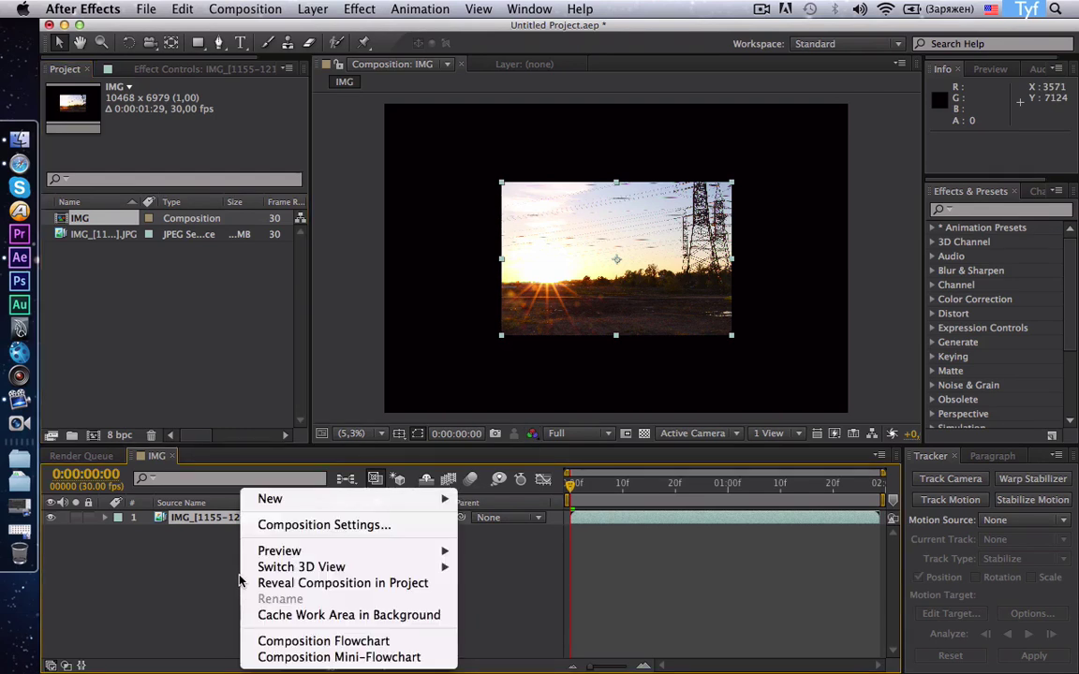
mouse_move(413, 506)
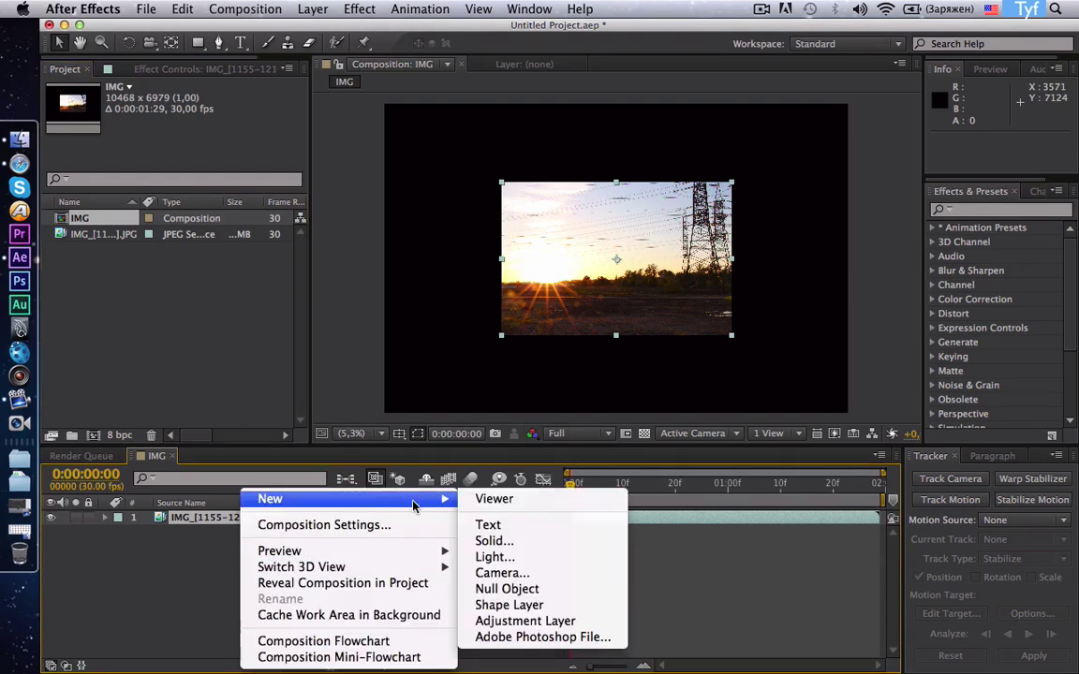
click(549, 542)
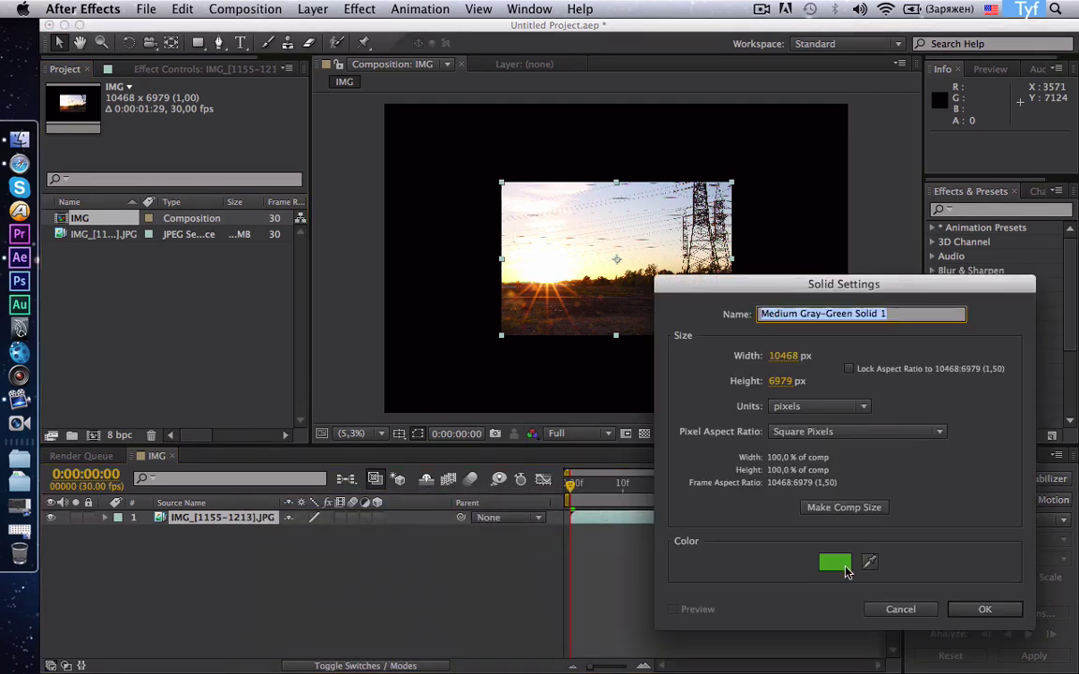
click(835, 562)
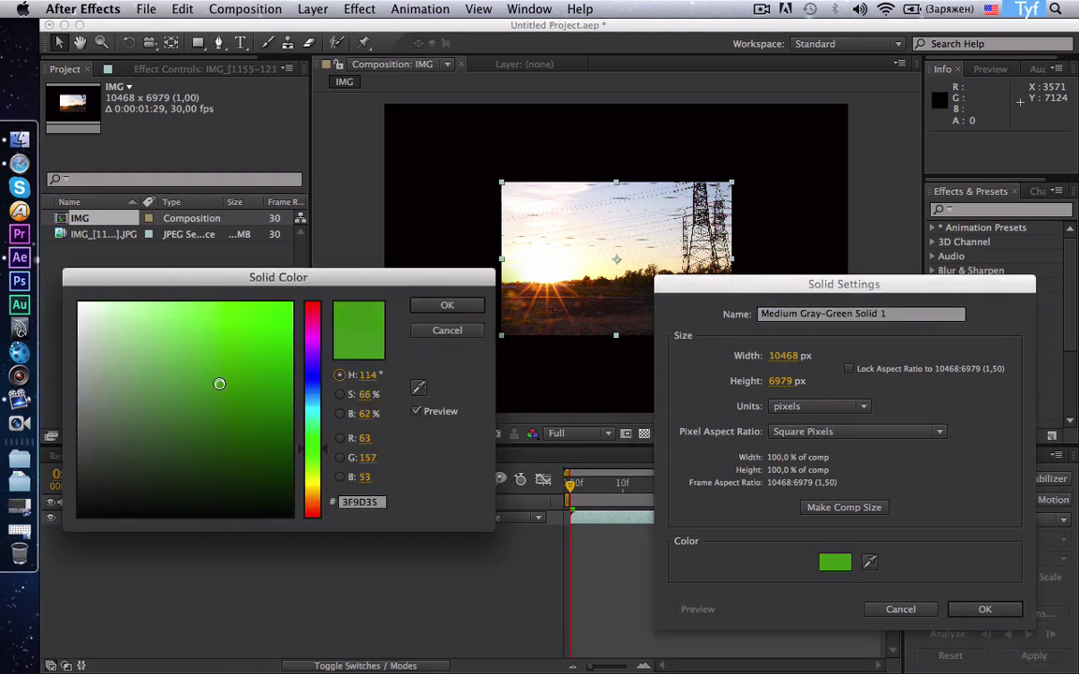
click(434, 308)
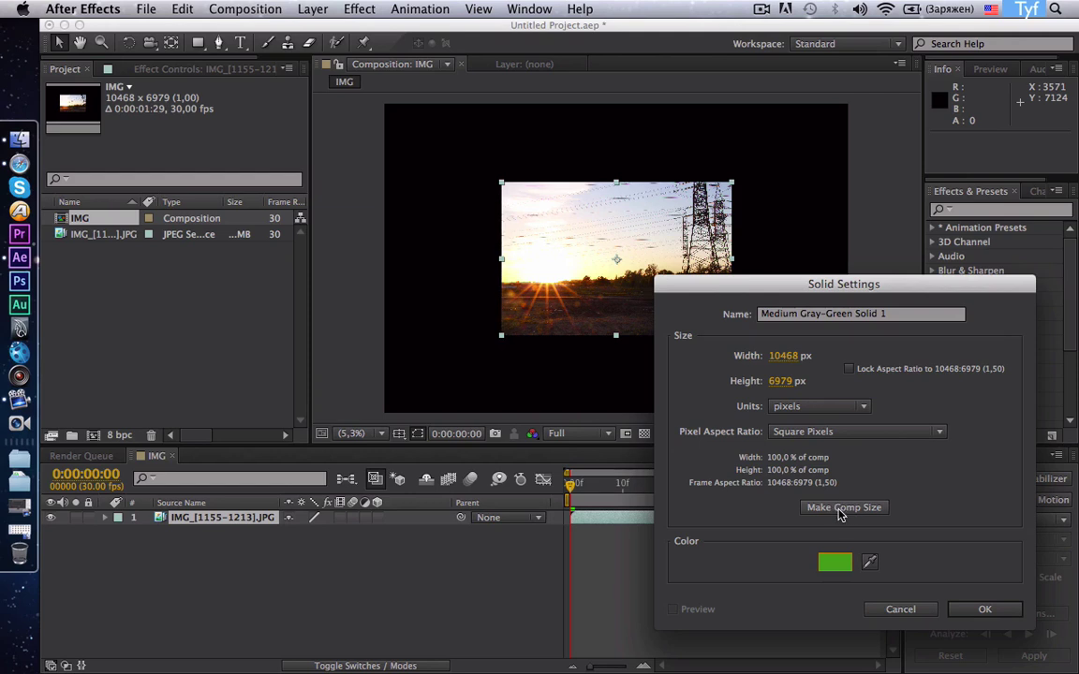
click(845, 508)
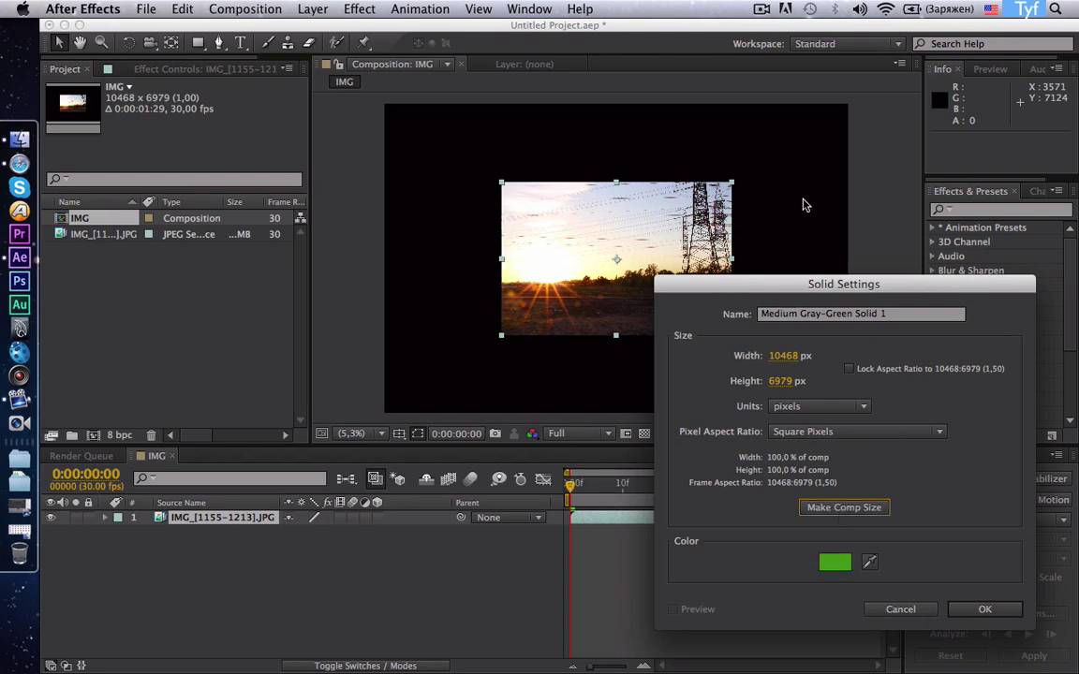
click(984, 608)
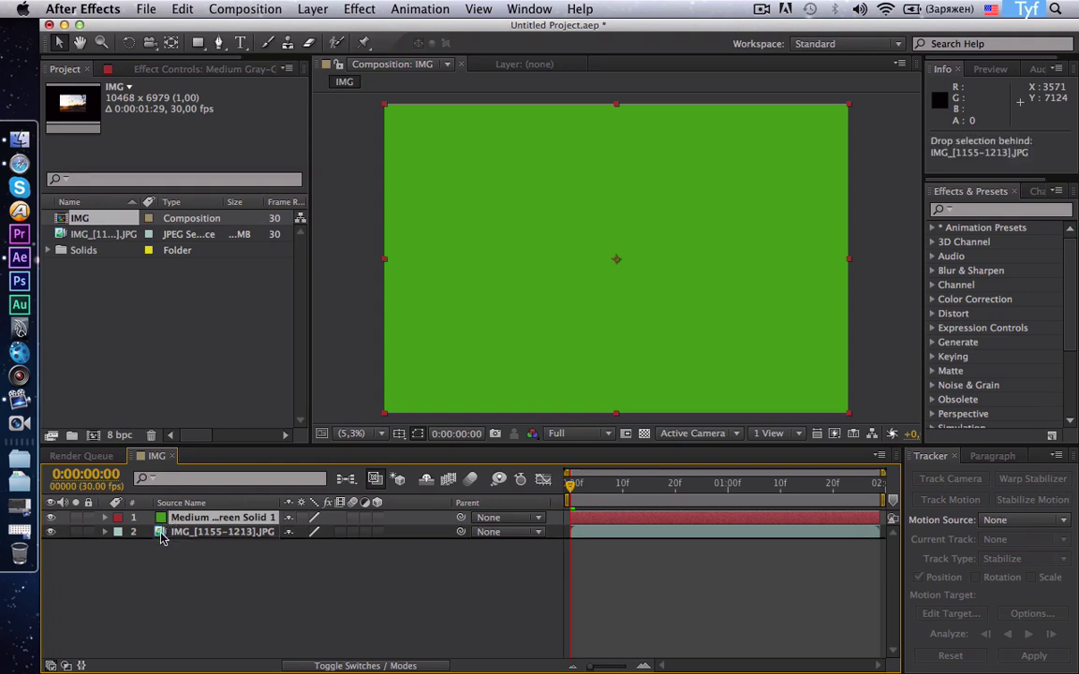
Lock the green solid beneath the photo layer, then duplicate the photo and offset the copy down-right.
drag(172, 509, 145, 557)
click(88, 532)
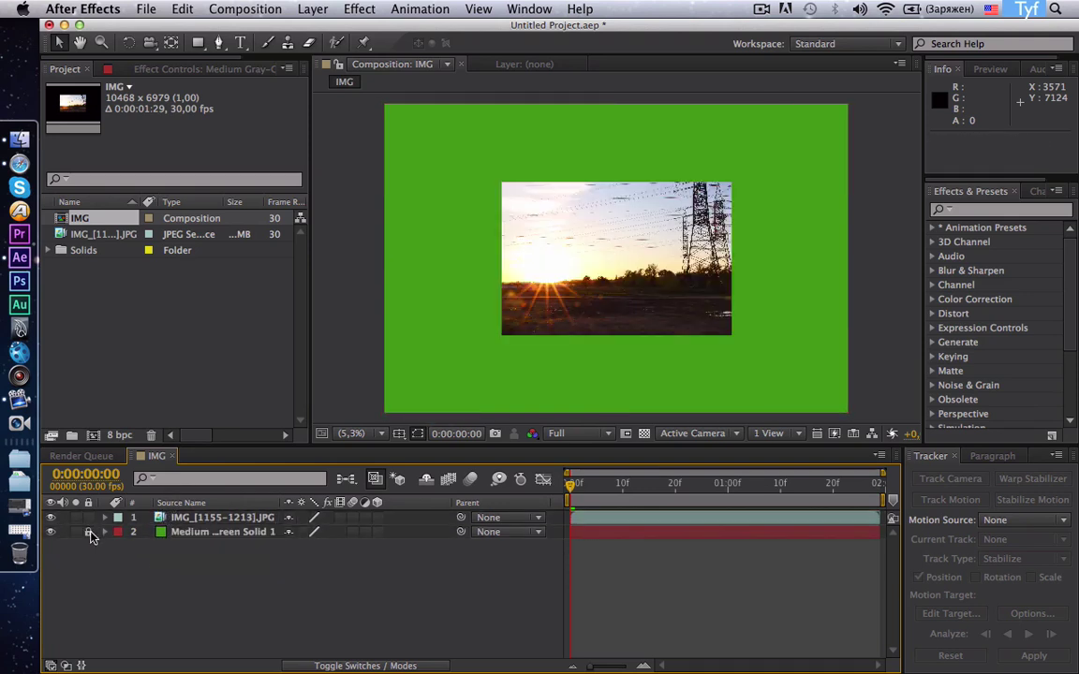
click(179, 520)
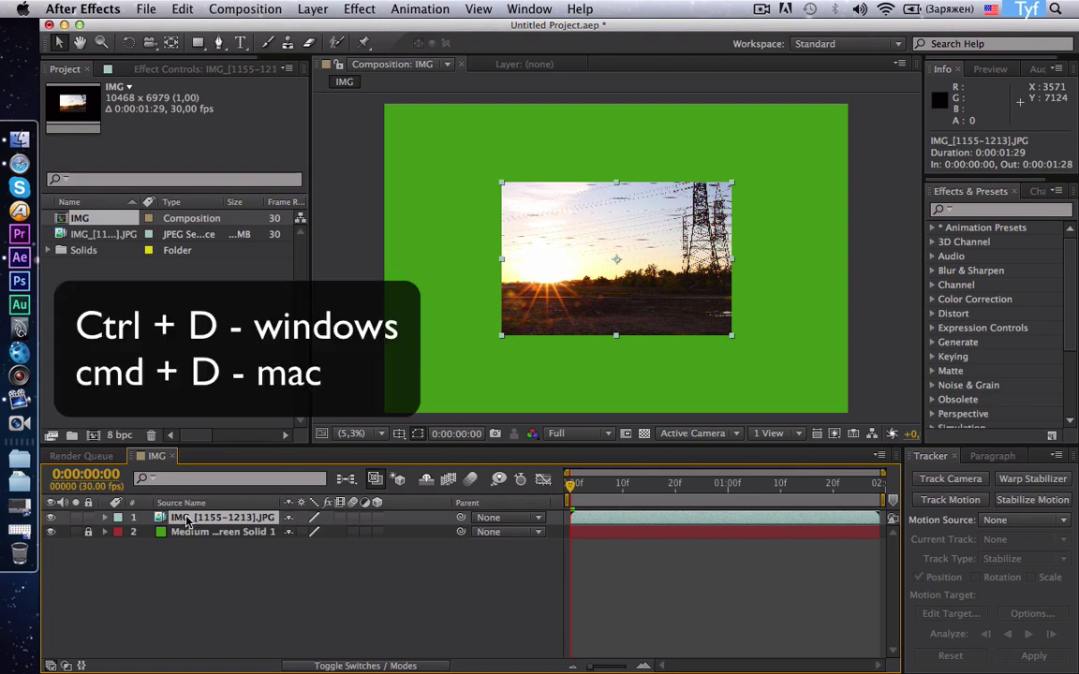
key(super+d)
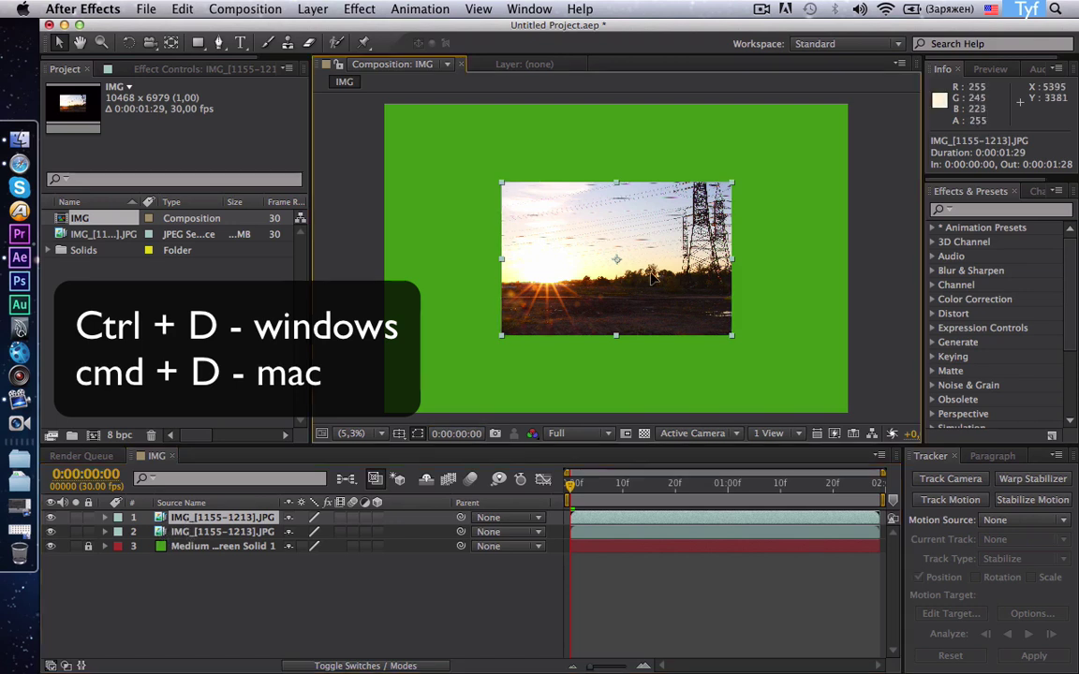
drag(654, 262, 783, 308)
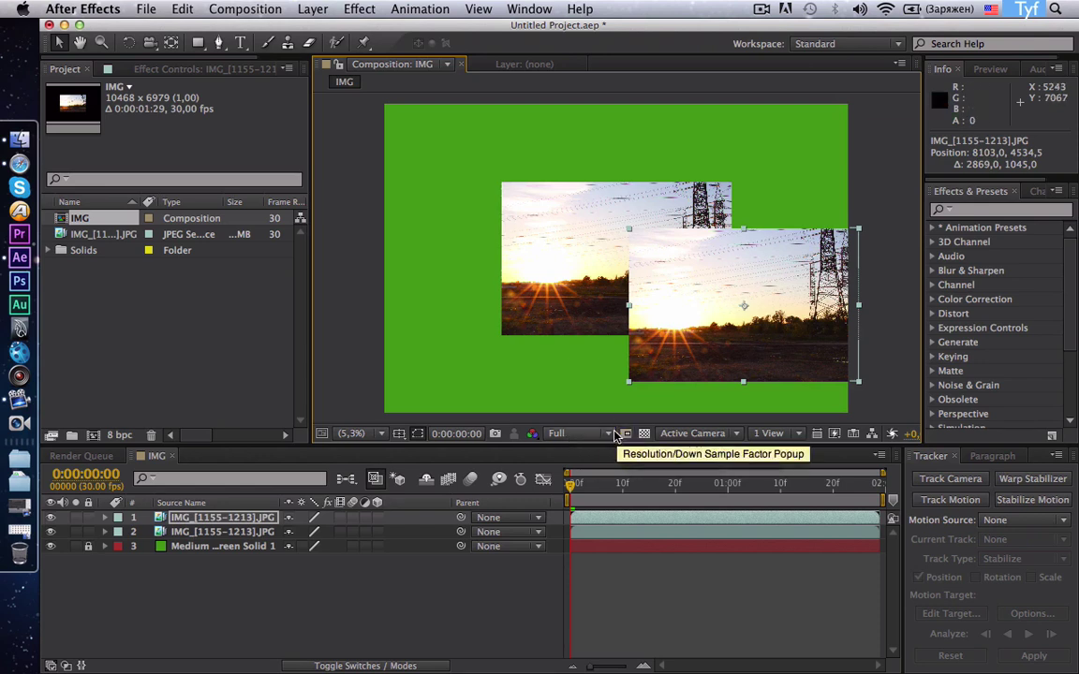
Switch the viewer to Quarter resolution and move the second photo copy into the top-left quadrant.
click(583, 435)
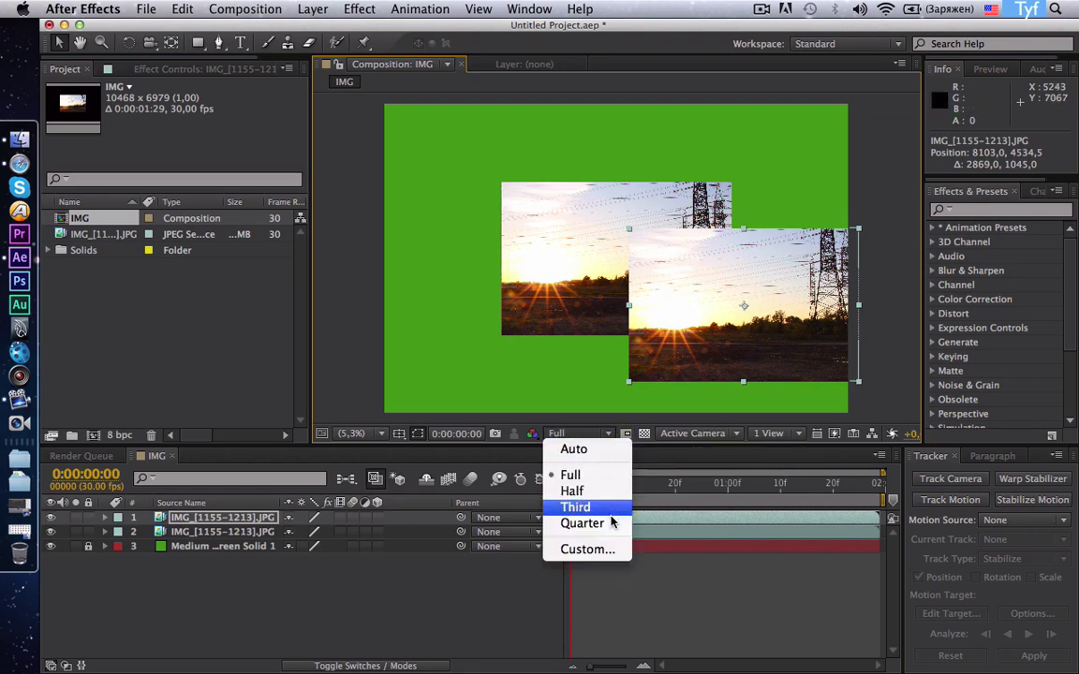
click(582, 523)
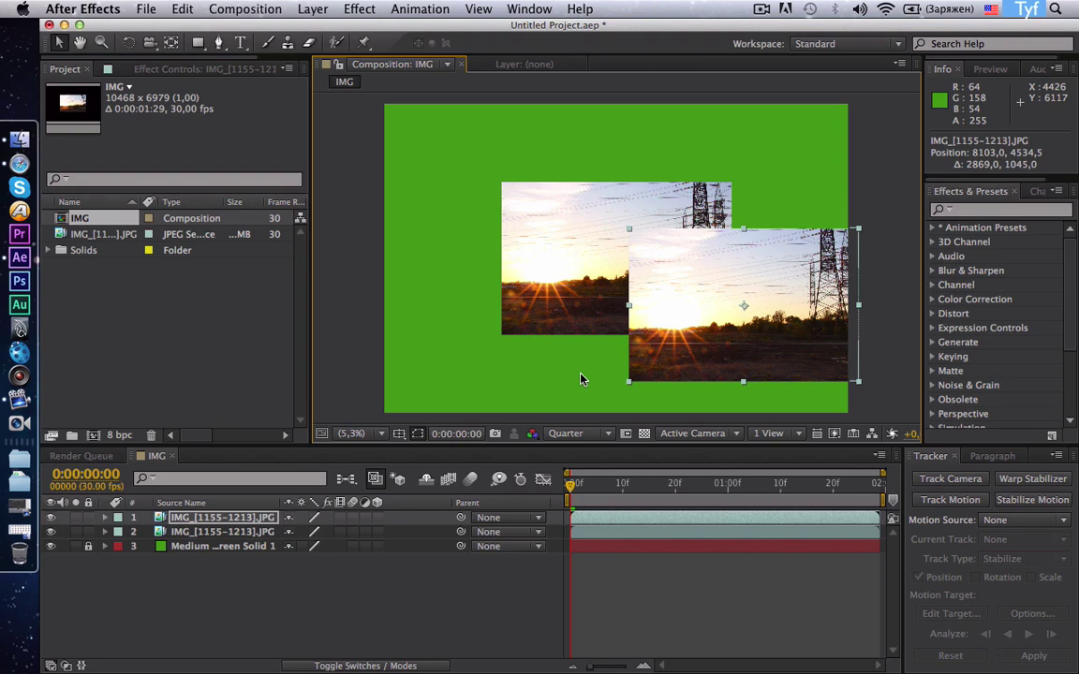
click(198, 532)
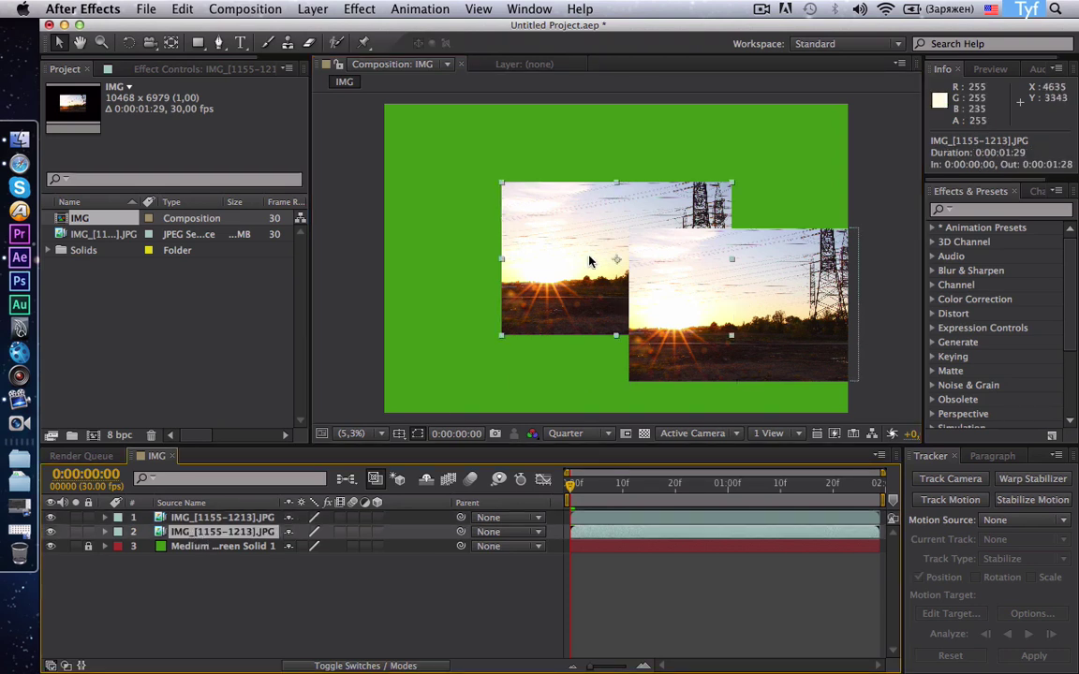
drag(583, 265, 473, 195)
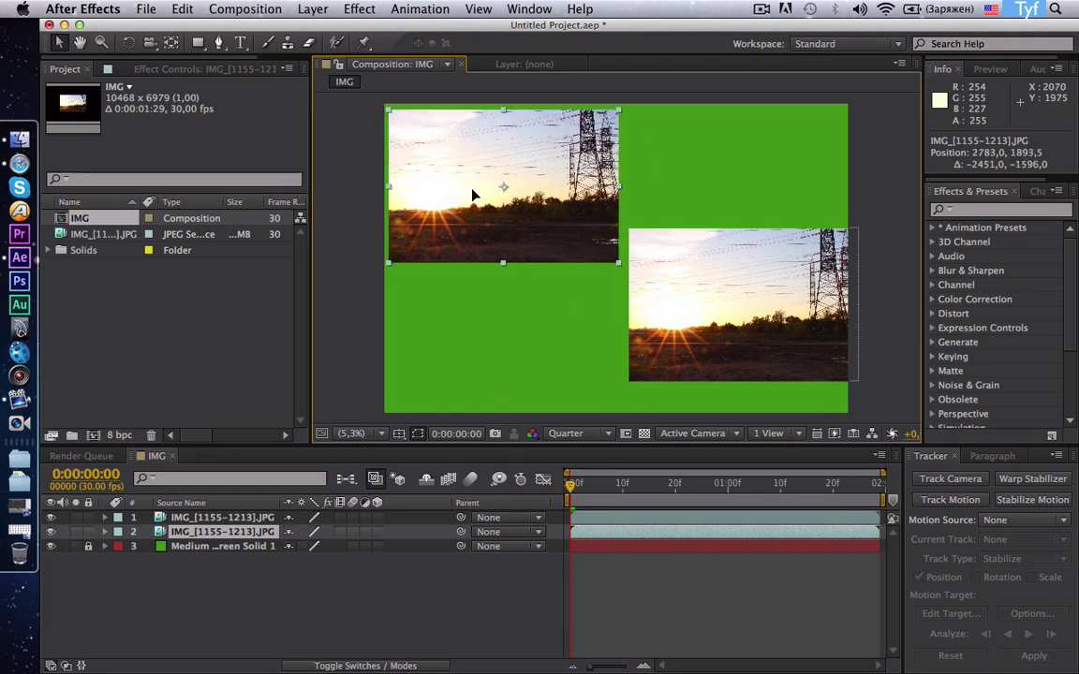
drag(473, 195, 473, 192)
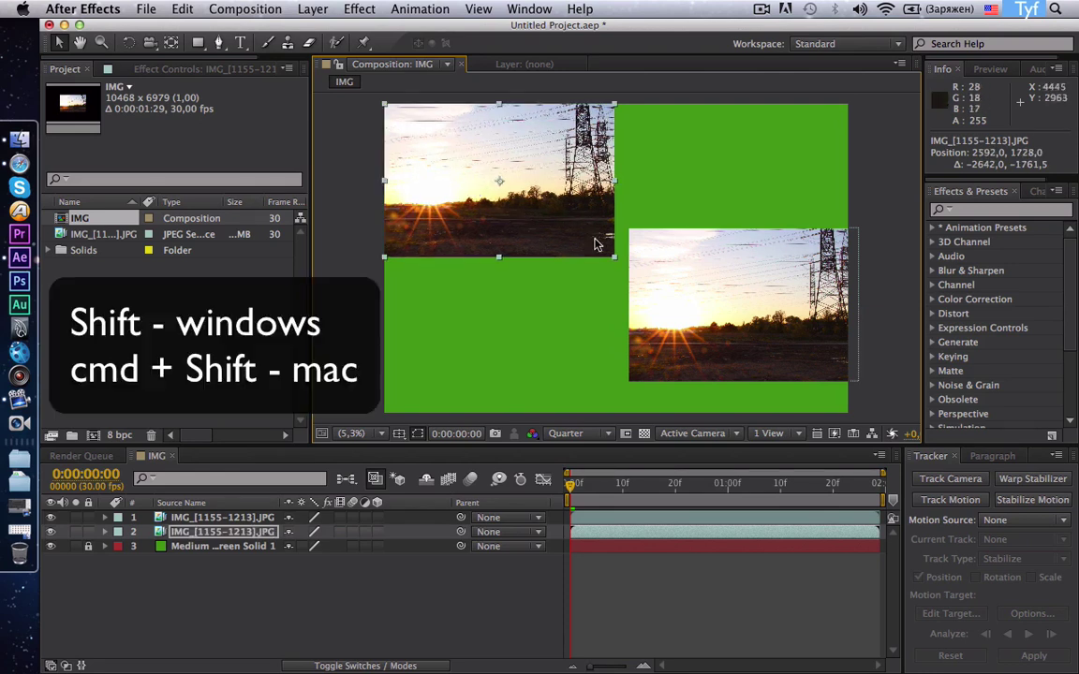
Lock the second copy and move the top copy into the top-right quadrant at 7876, 1728.
click(88, 532)
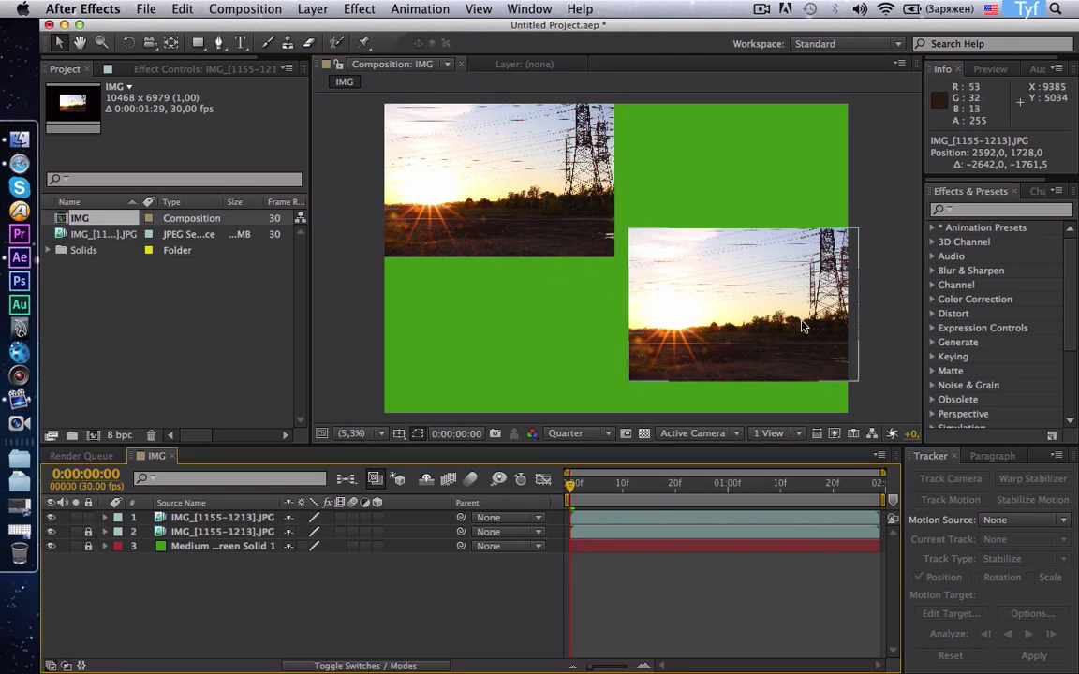
click(225, 519)
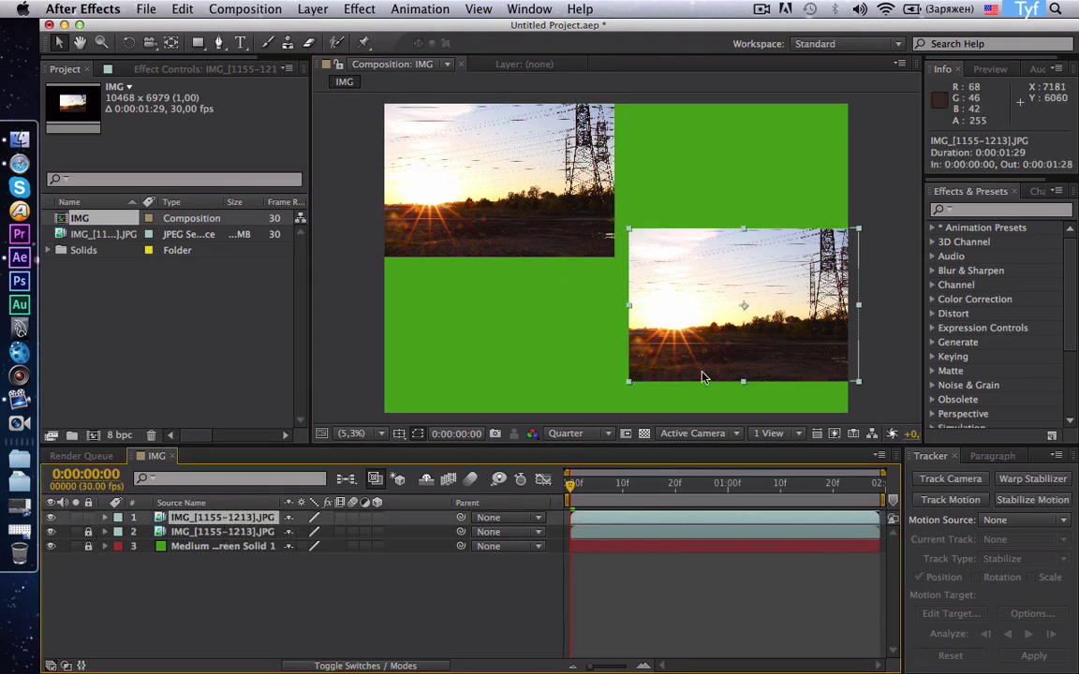
drag(757, 354, 744, 230)
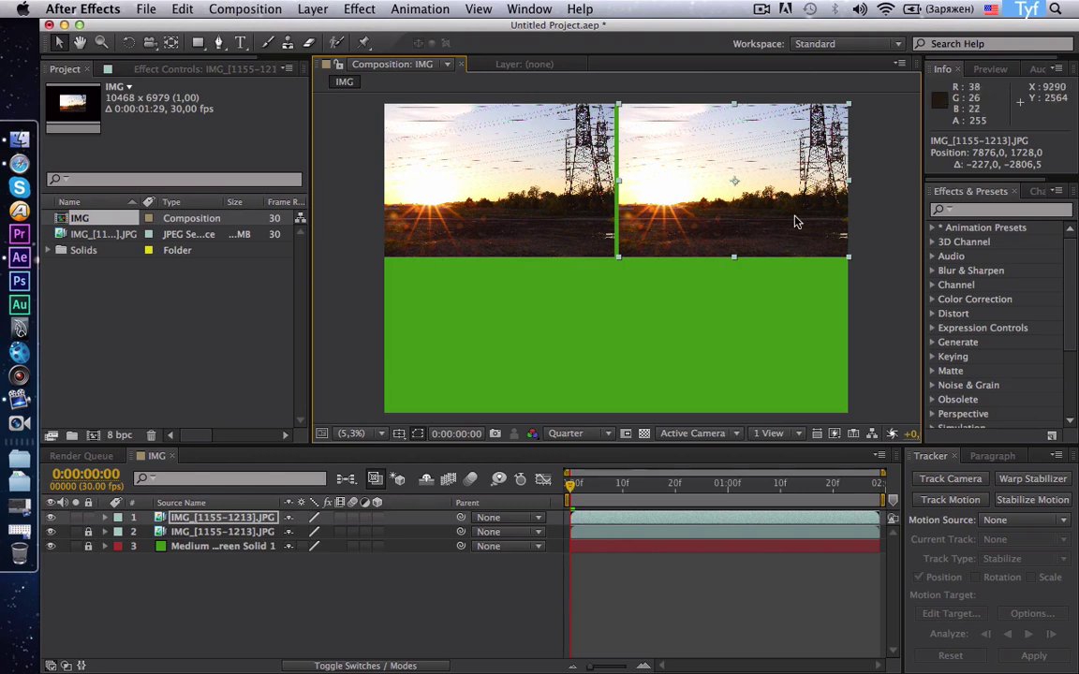
Set up Stabilize Motion on the top sunset layer, creating Tracker 1 with Track Point 1.
click(225, 525)
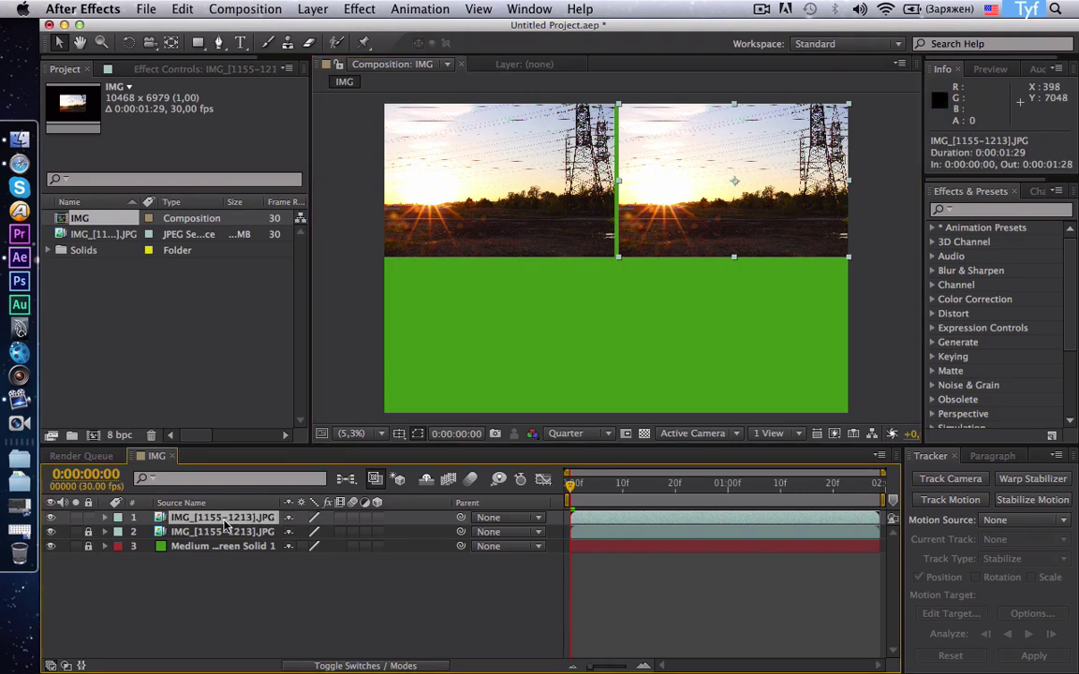
click(412, 11)
click(487, 333)
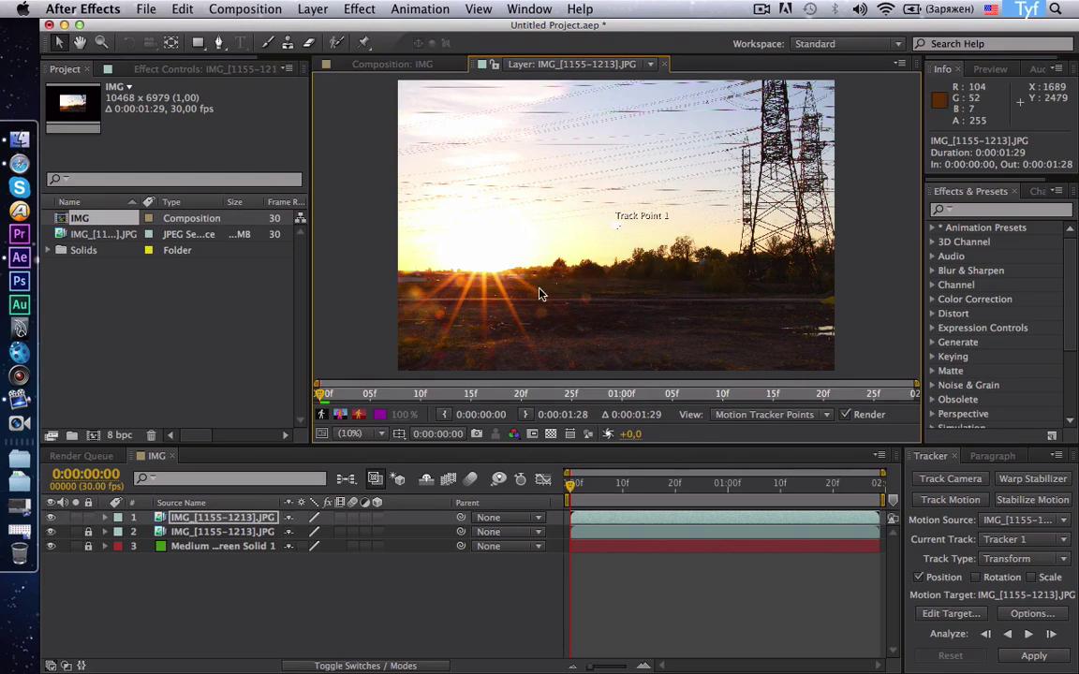
key(ctrl+z)
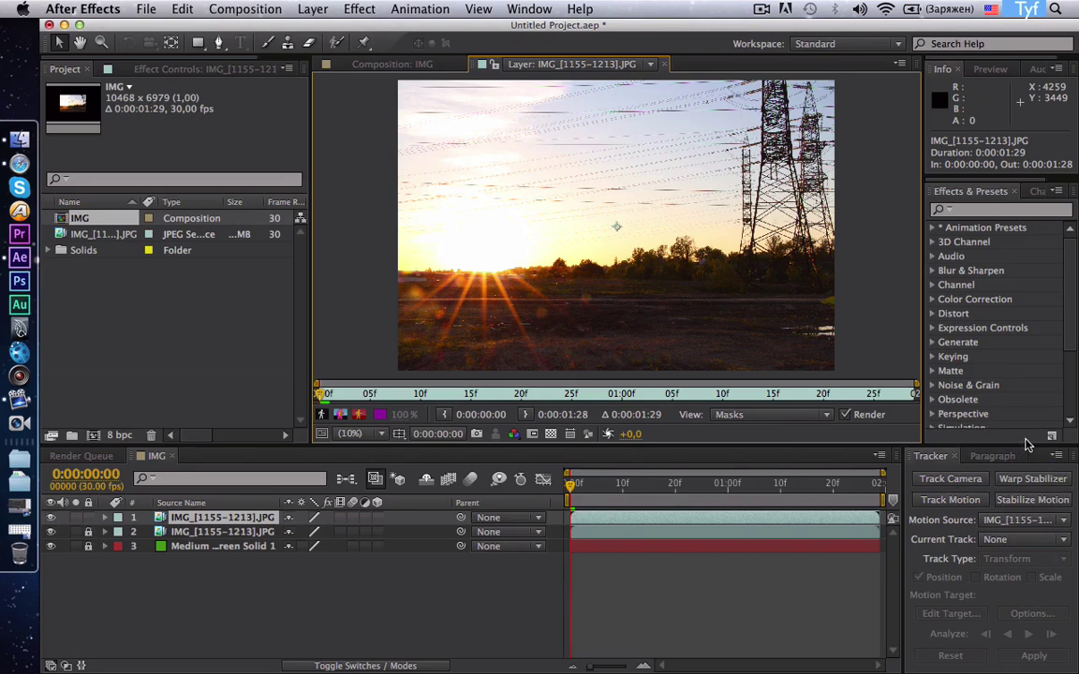
mouse_move(932, 177)
mouse_down()
mouse_move(1018, 181)
mouse_move(930, 178)
mouse_up()
click(1031, 500)
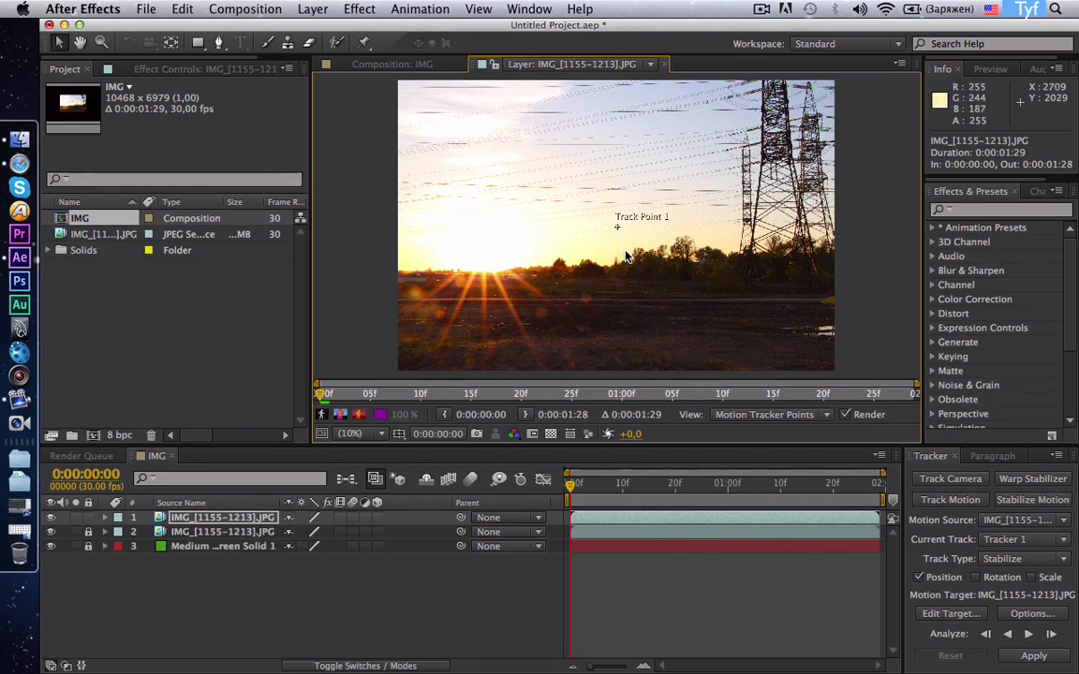
Zoom the Layer view and place Track Point 1 on a crossing of dark pylon girders.
scroll(629, 255, up, 7)
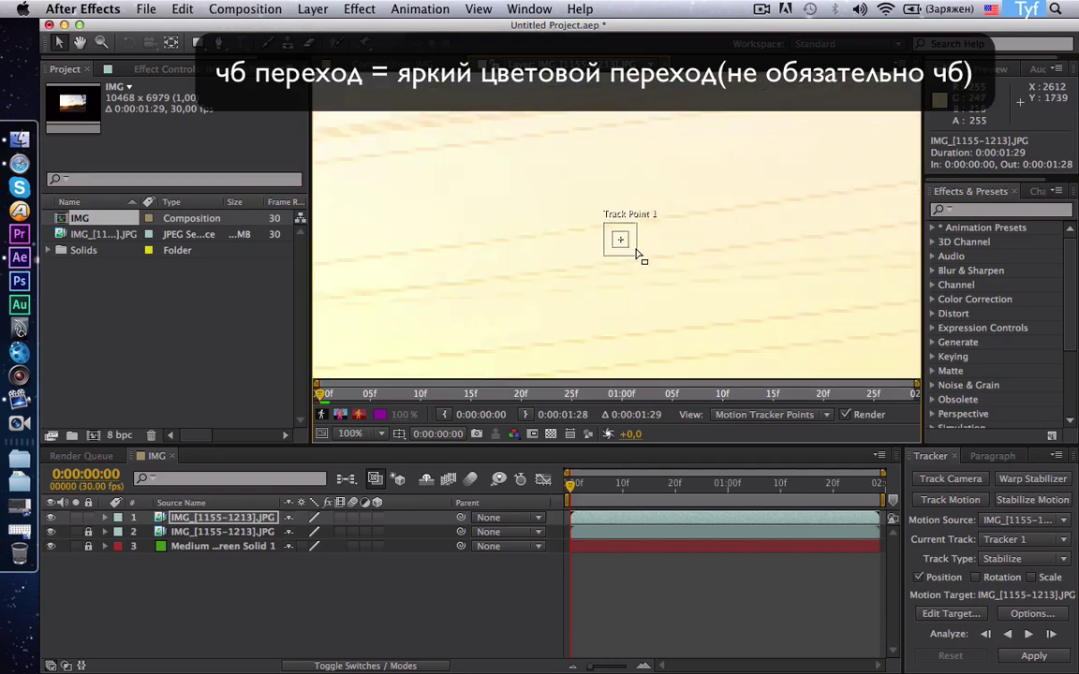
scroll(636, 253, down, 7)
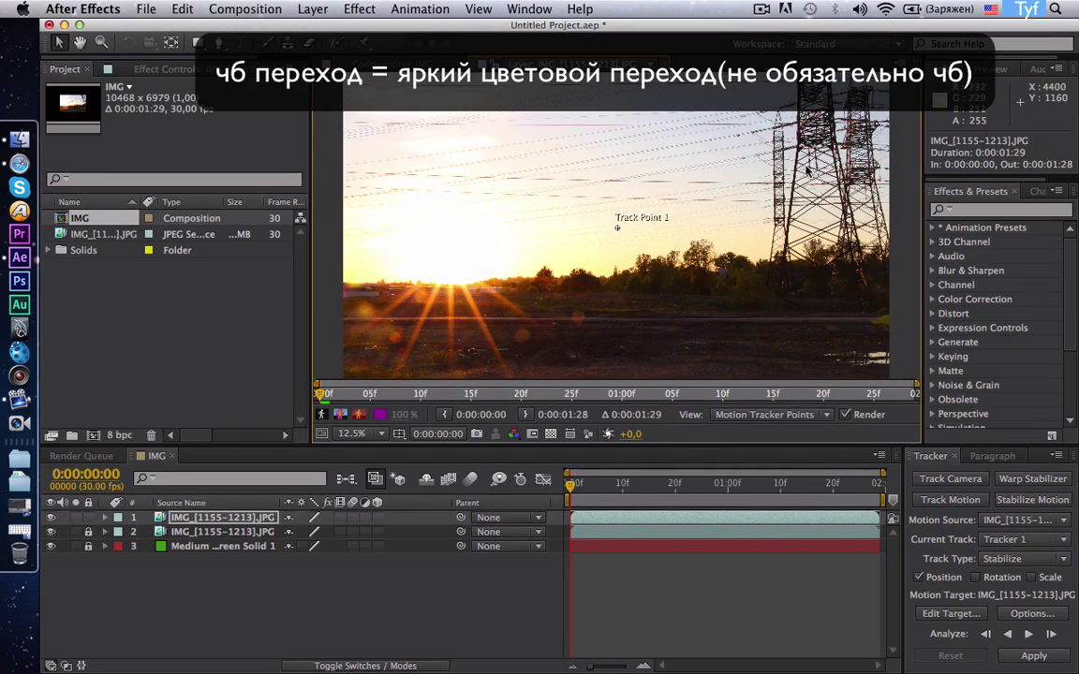
scroll(625, 251, up, 8)
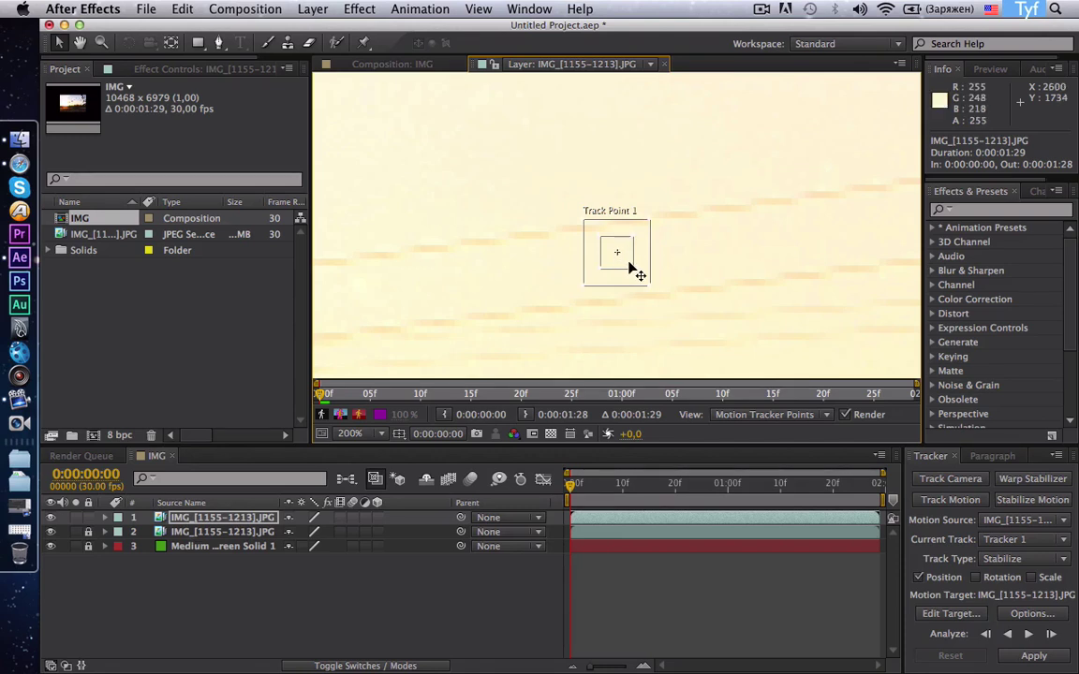
mouse_move(627, 263)
mouse_down()
mouse_move(798, 222)
mouse_move(592, 165)
mouse_move(549, 253)
mouse_up()
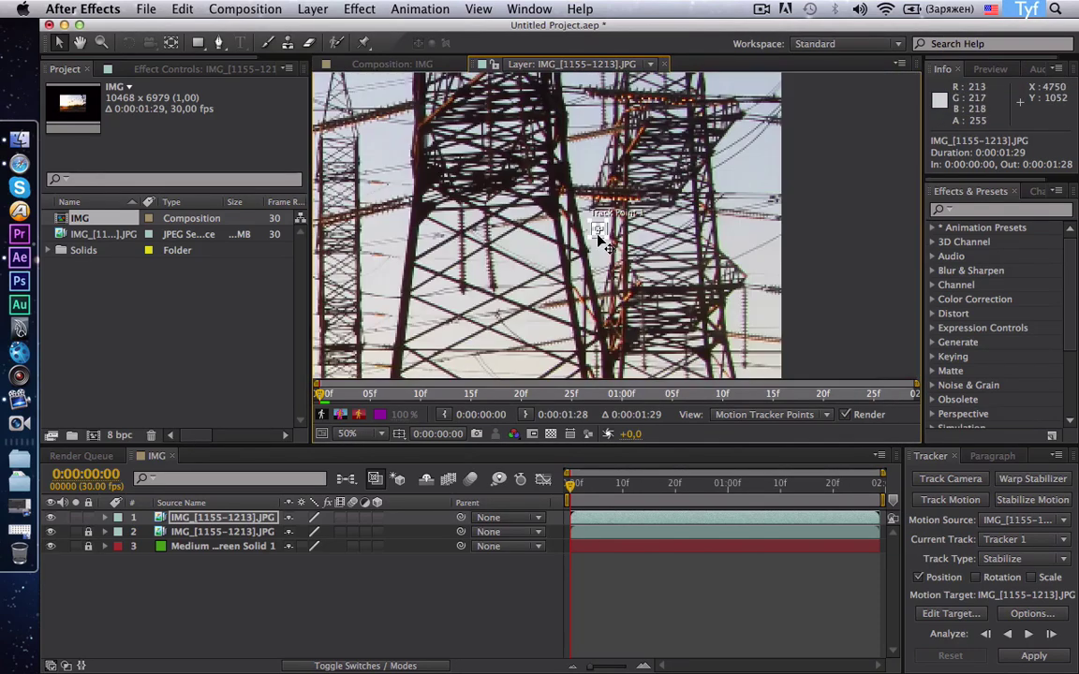
scroll(573, 270, up, 3)
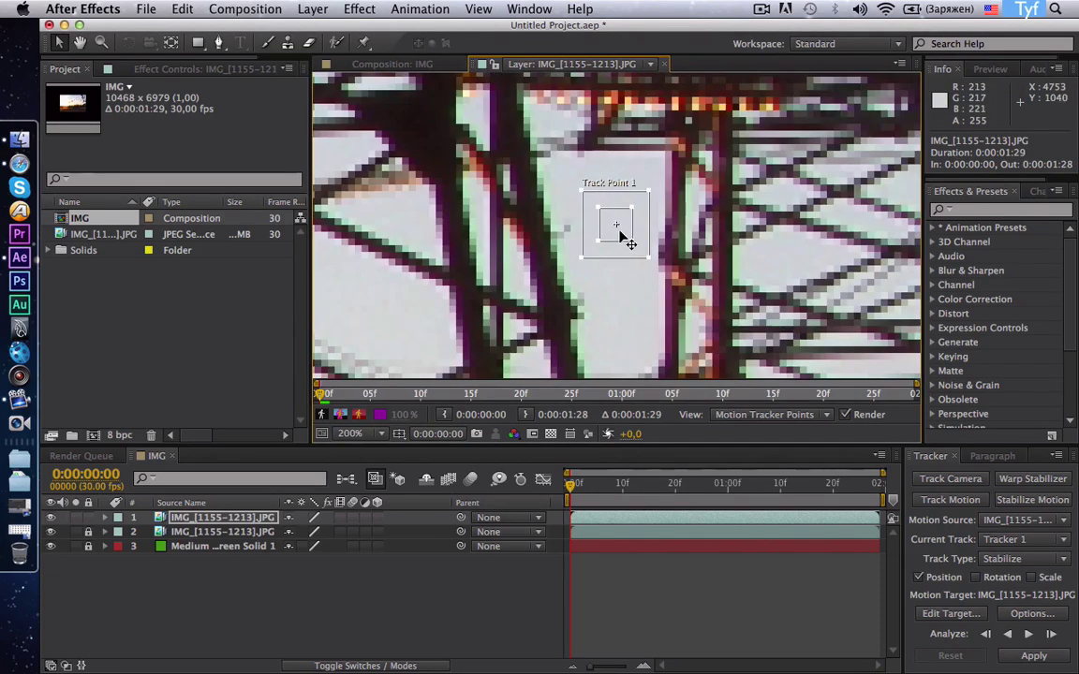
mouse_move(621, 239)
mouse_down()
mouse_move(448, 309)
mouse_move(749, 139)
mouse_move(701, 196)
mouse_up()
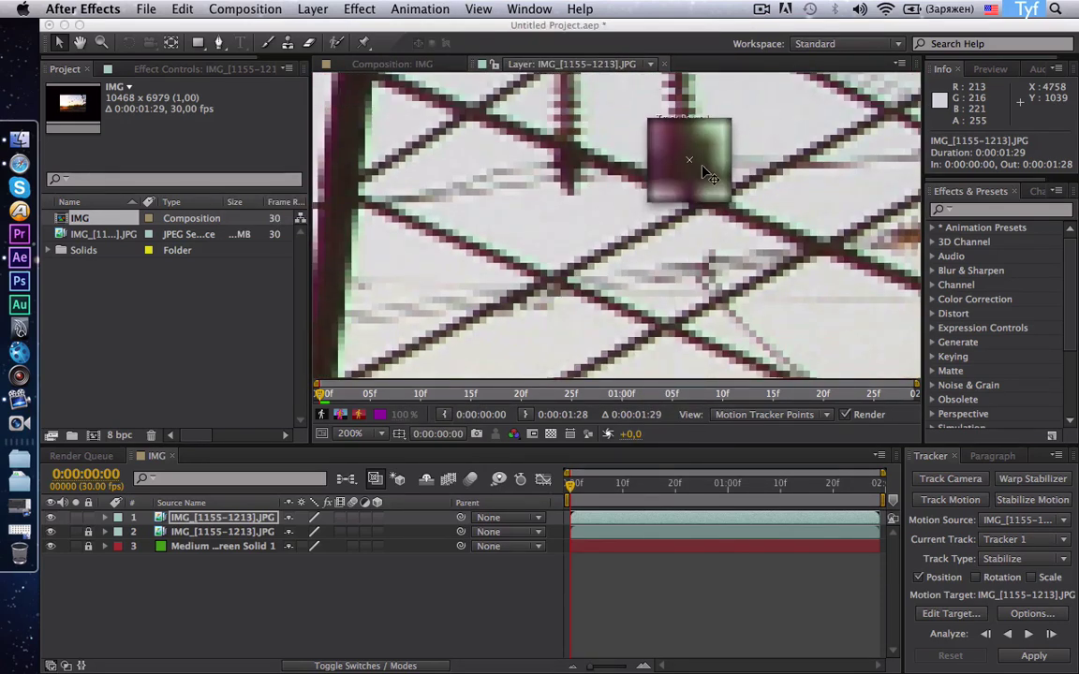
drag(702, 196, 699, 170)
scroll(705, 191, up, 2)
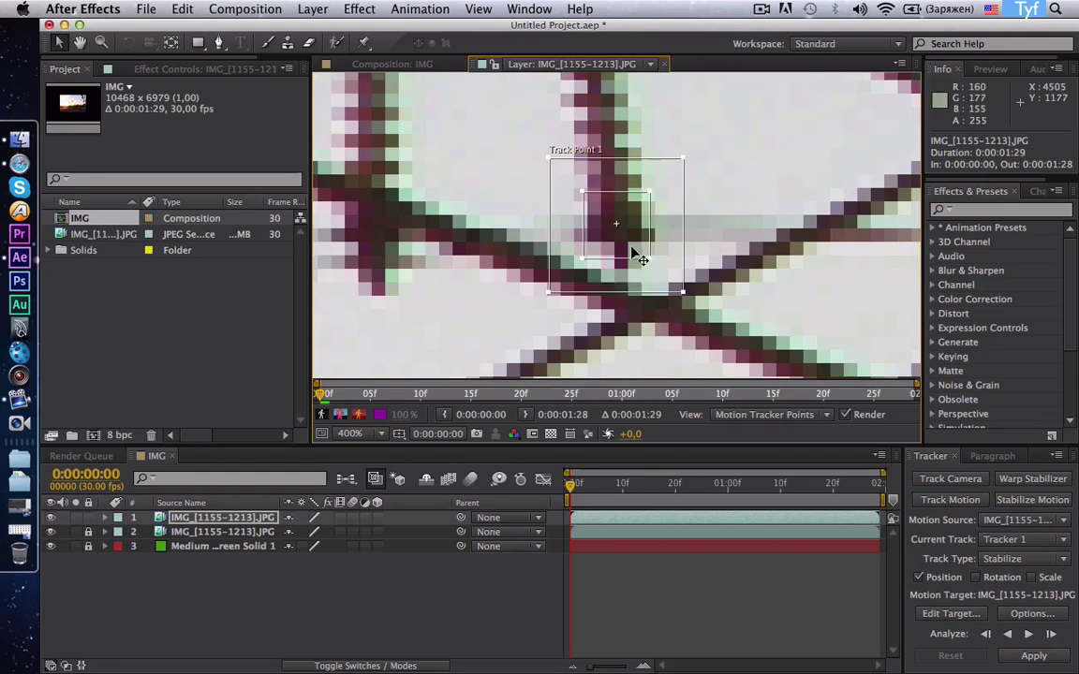
drag(635, 253, 639, 257)
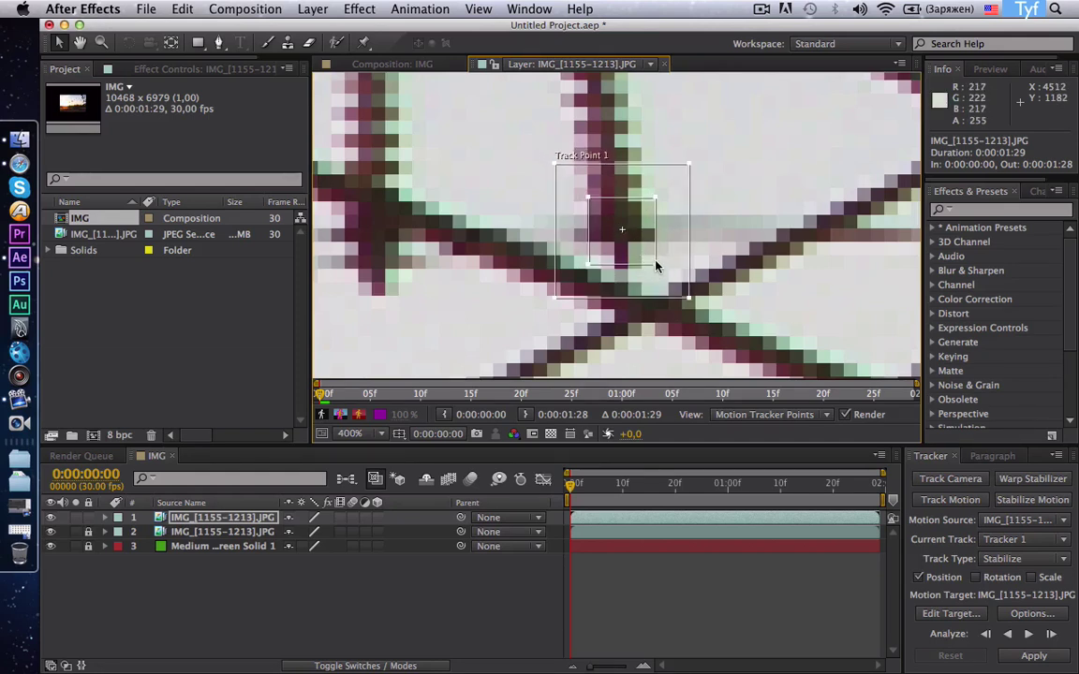
Resize Track Point 1's feature region and widen its search region around the crossing.
mouse_move(656, 267)
mouse_down()
mouse_move(664, 272)
mouse_move(635, 257)
mouse_up()
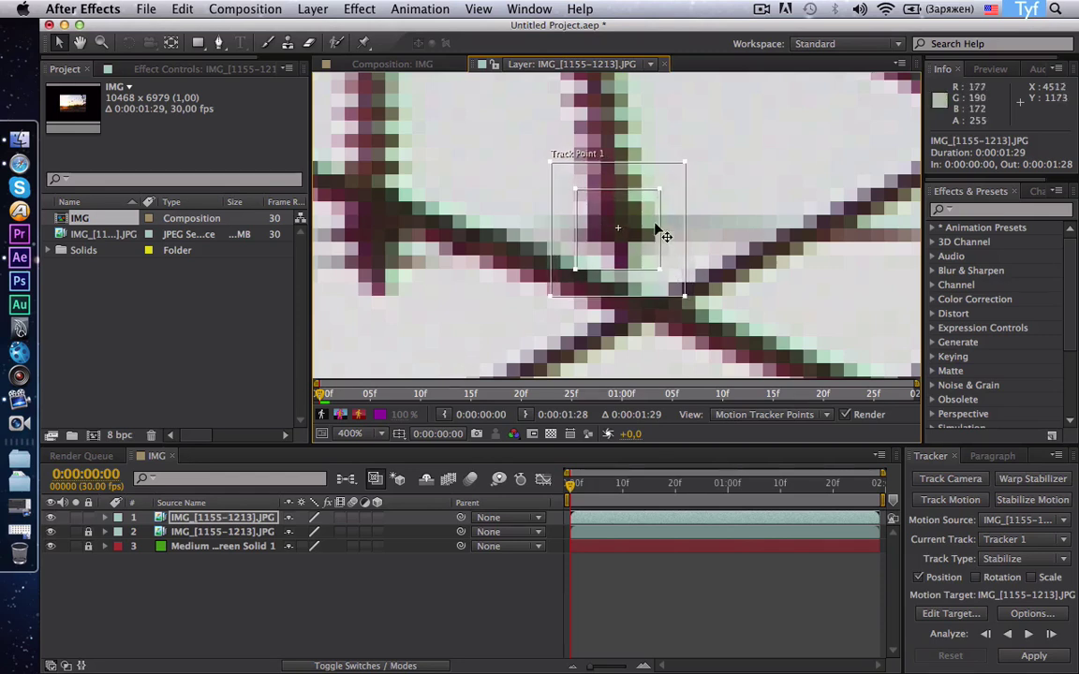
drag(685, 297, 752, 363)
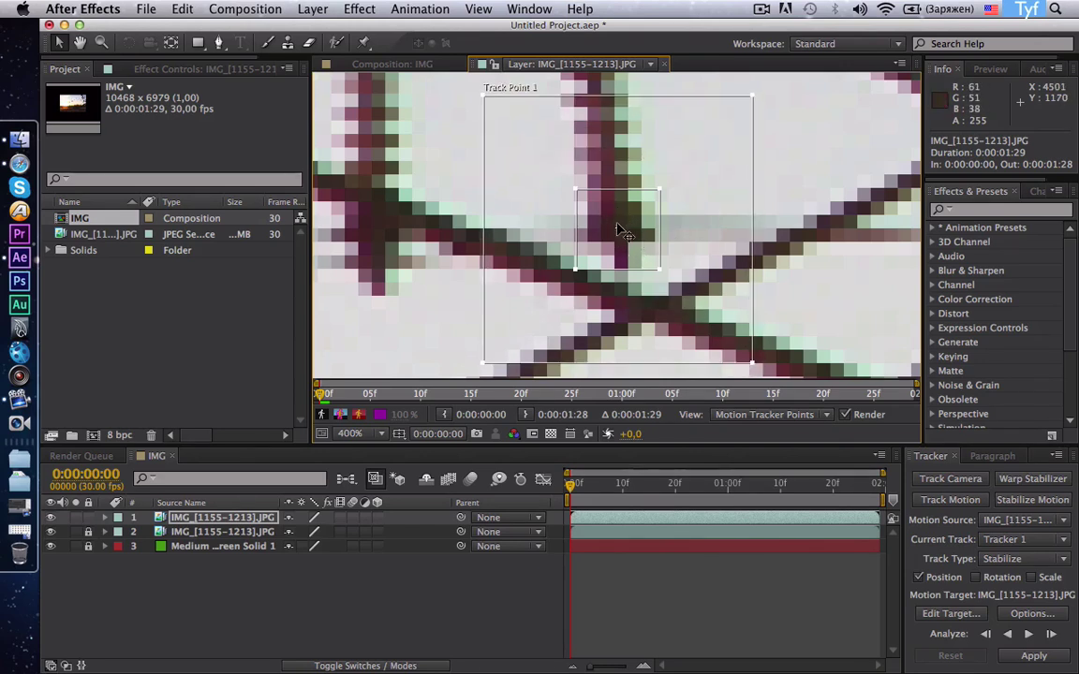
scroll(618, 229, down, 1)
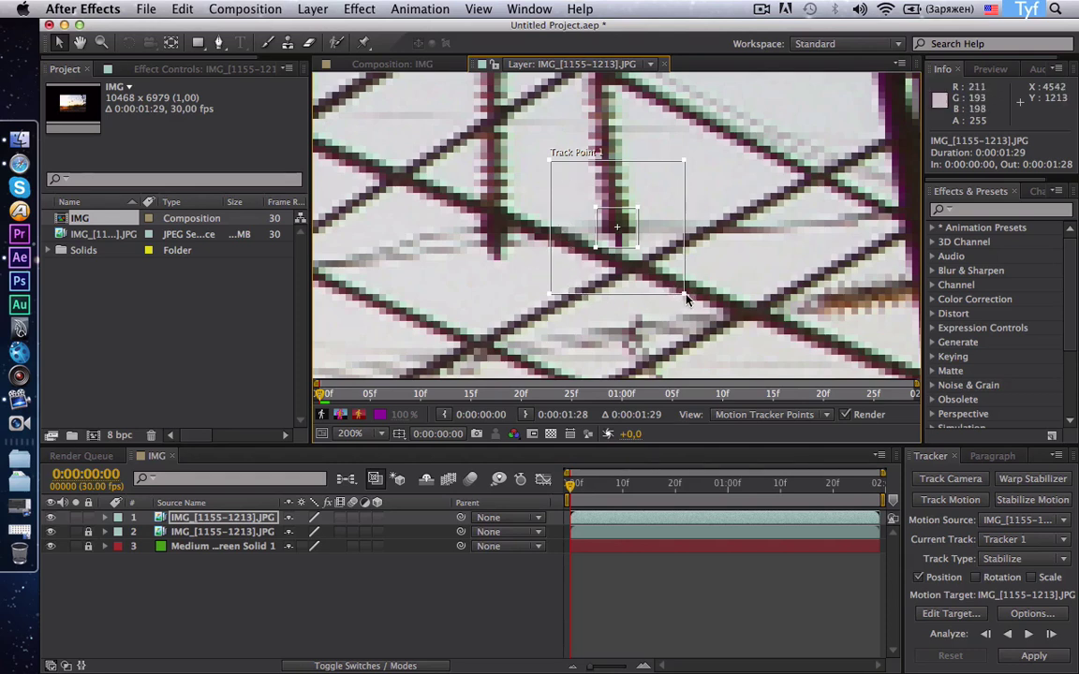
mouse_move(685, 295)
mouse_down()
mouse_move(640, 255)
mouse_move(645, 264)
mouse_up()
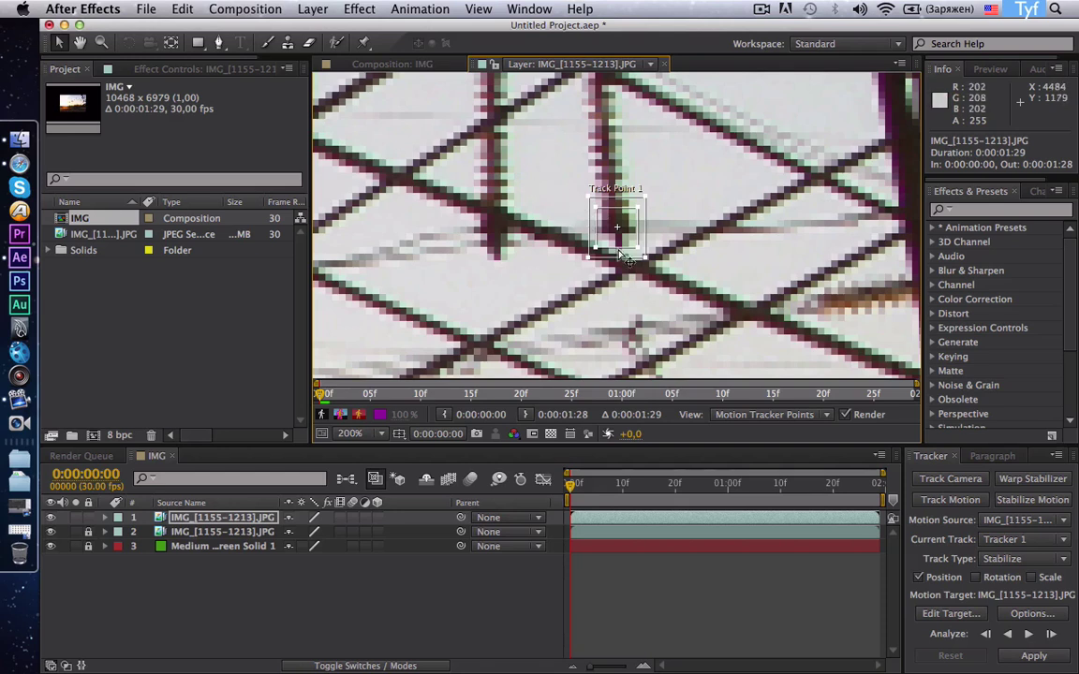
drag(644, 256, 688, 306)
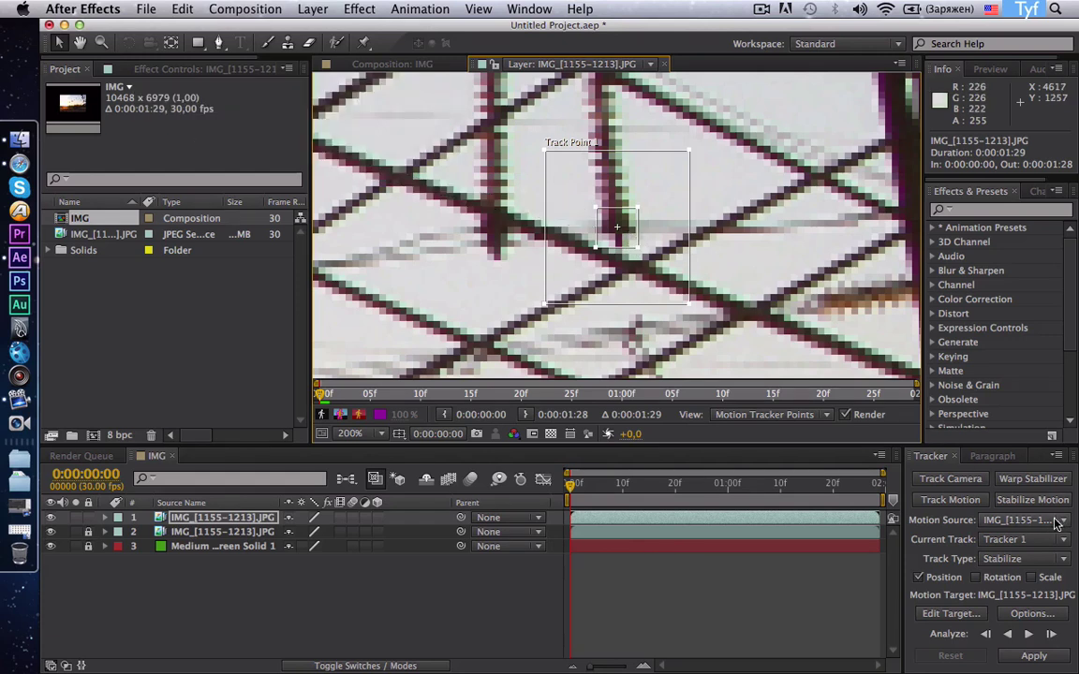
Use the top IMG layer as Motion Source and analyze Track Point 1 forward to 0:00:01:28.
click(1064, 522)
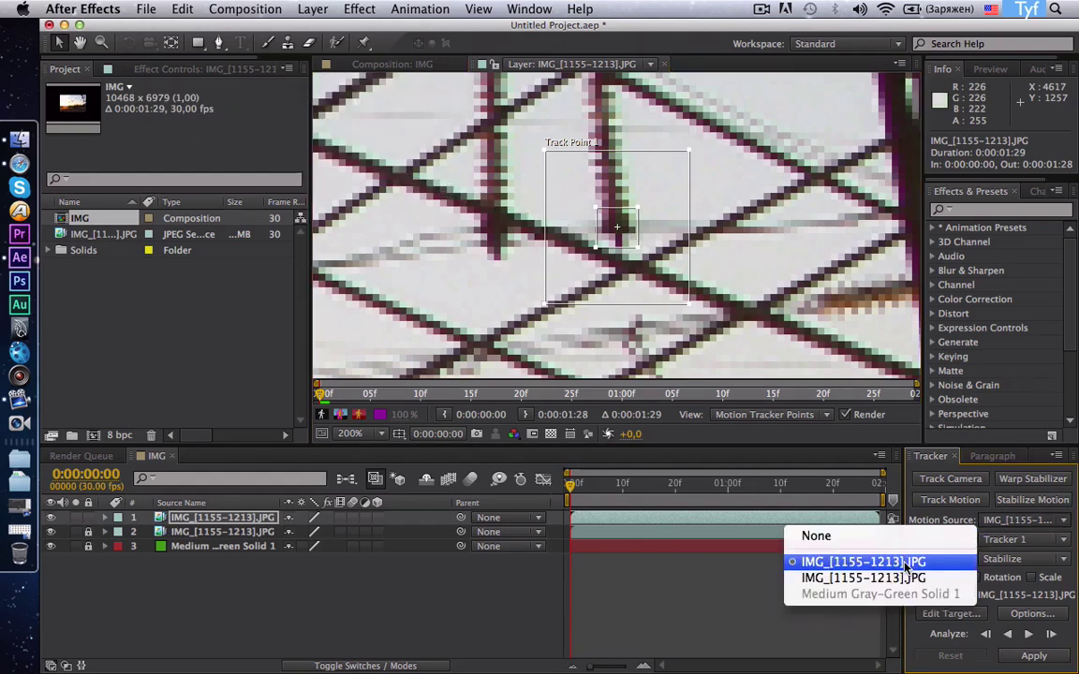
click(906, 562)
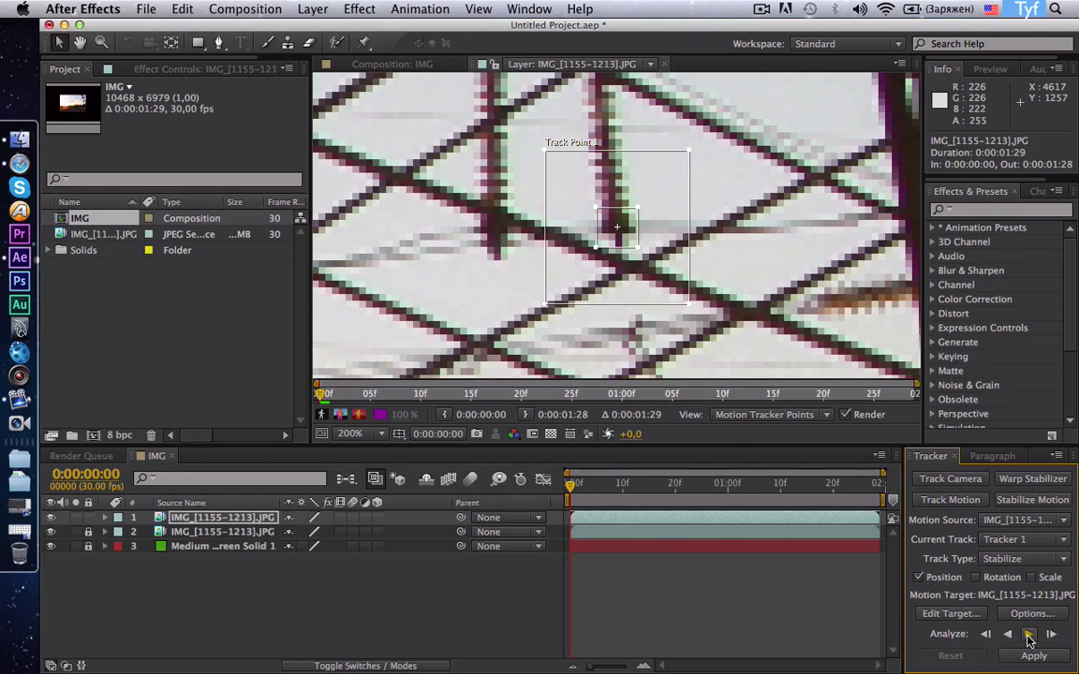
click(1028, 636)
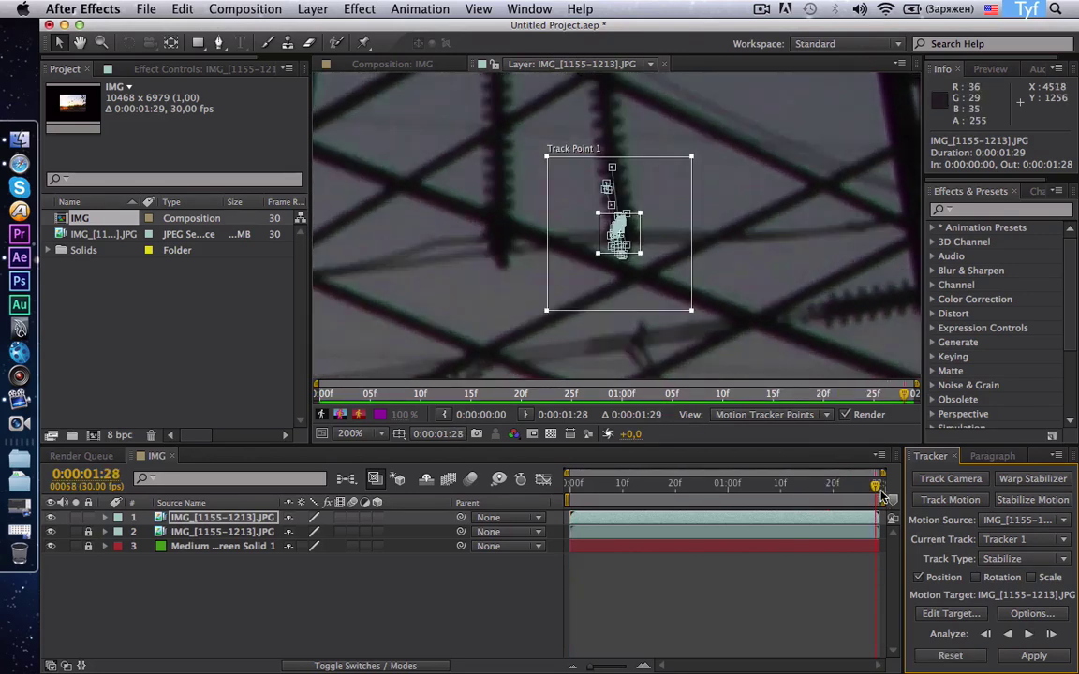
Review the tracked frames and drag Track Point 1 back onto the lower insulator where it first drifted.
mouse_move(877, 488)
mouse_down()
mouse_move(670, 488)
mouse_move(570, 507)
mouse_up()
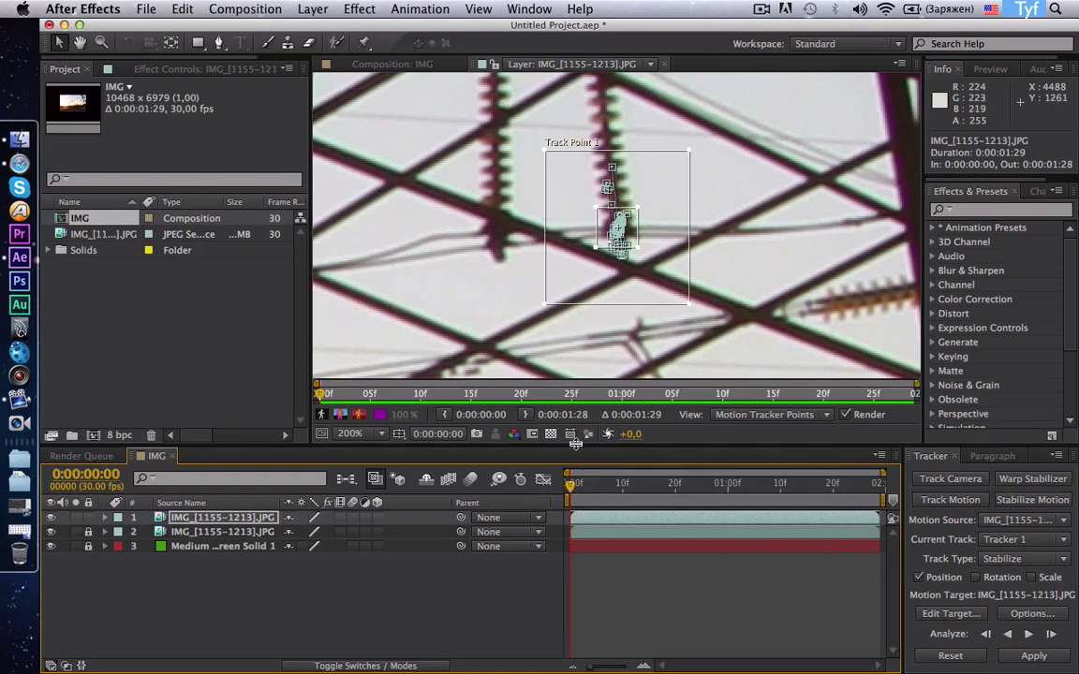
click(580, 488)
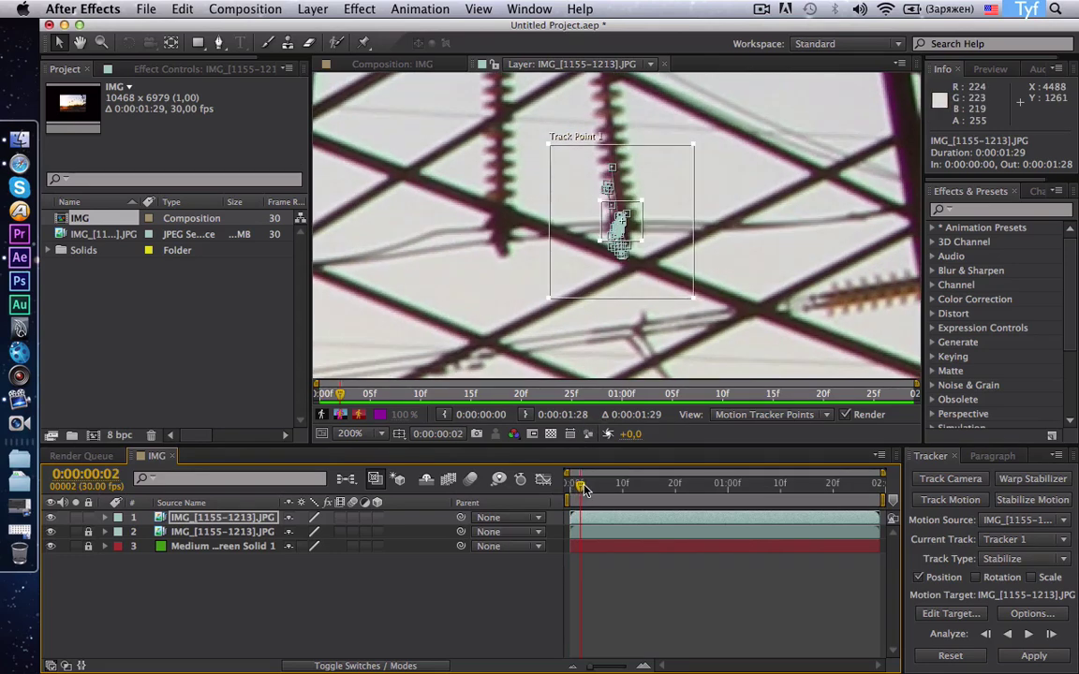
drag(580, 488, 624, 488)
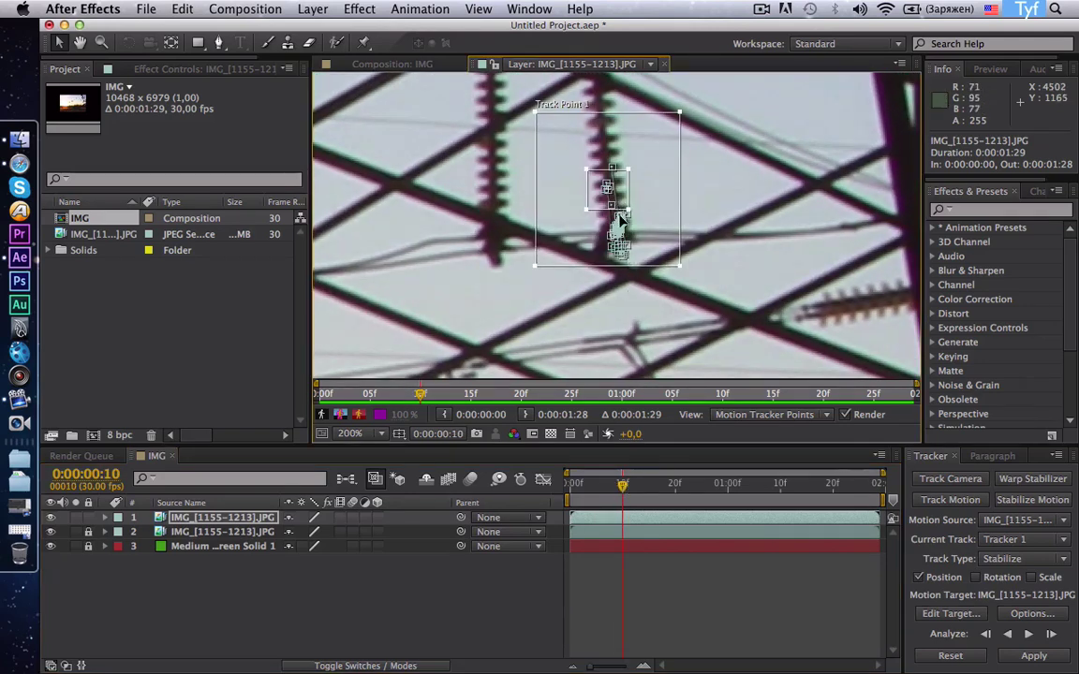
drag(626, 204, 632, 244)
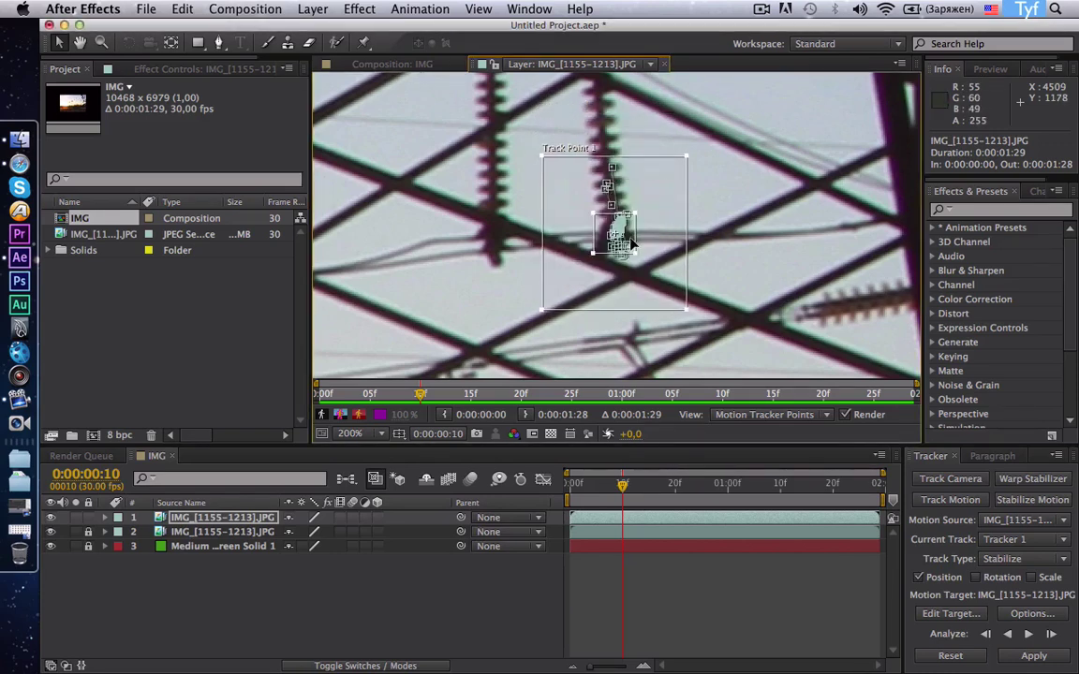
key(Page_Down)
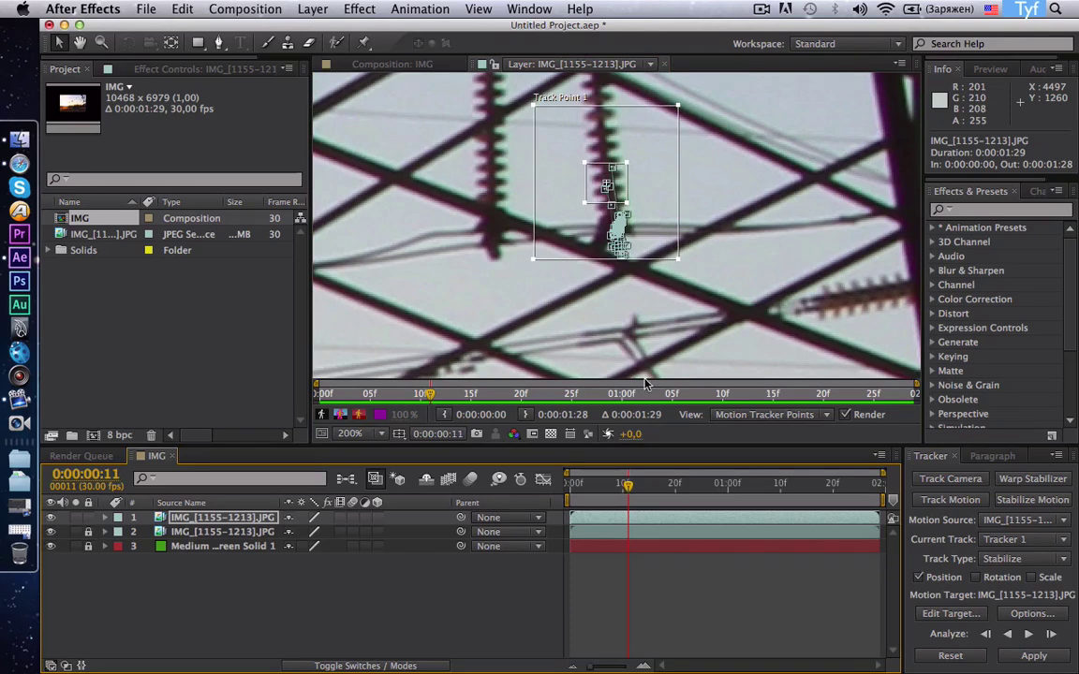
drag(620, 197, 629, 241)
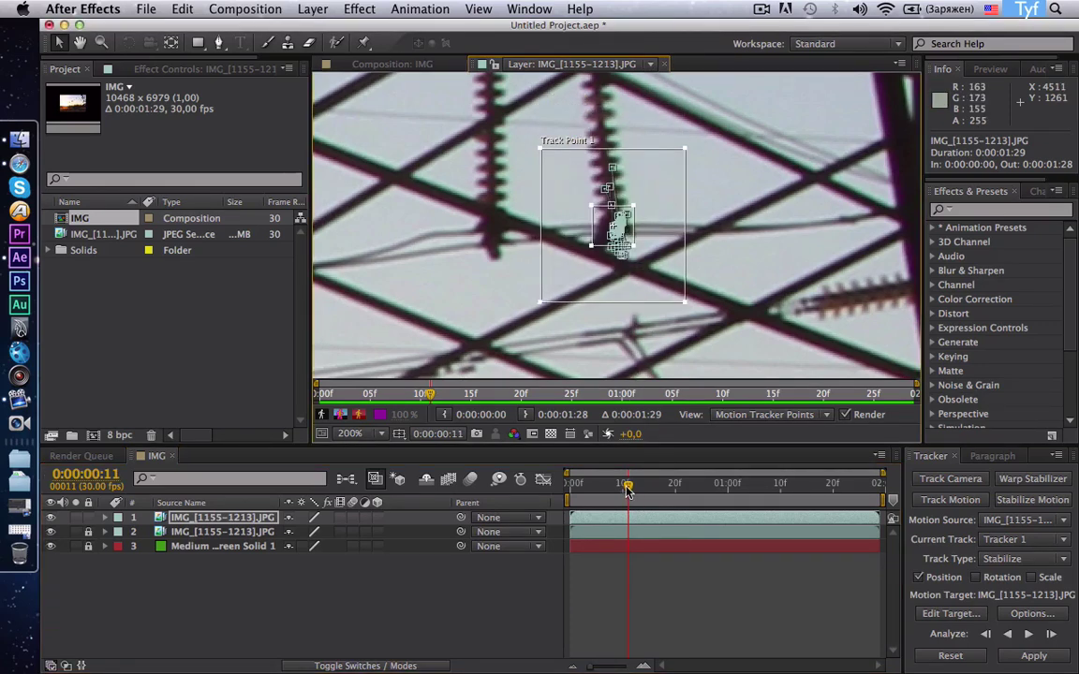
Go through the following frames and realign Track Point 1 on the insulator, ending at frame 0:00:01:01.
key(Page_Down)
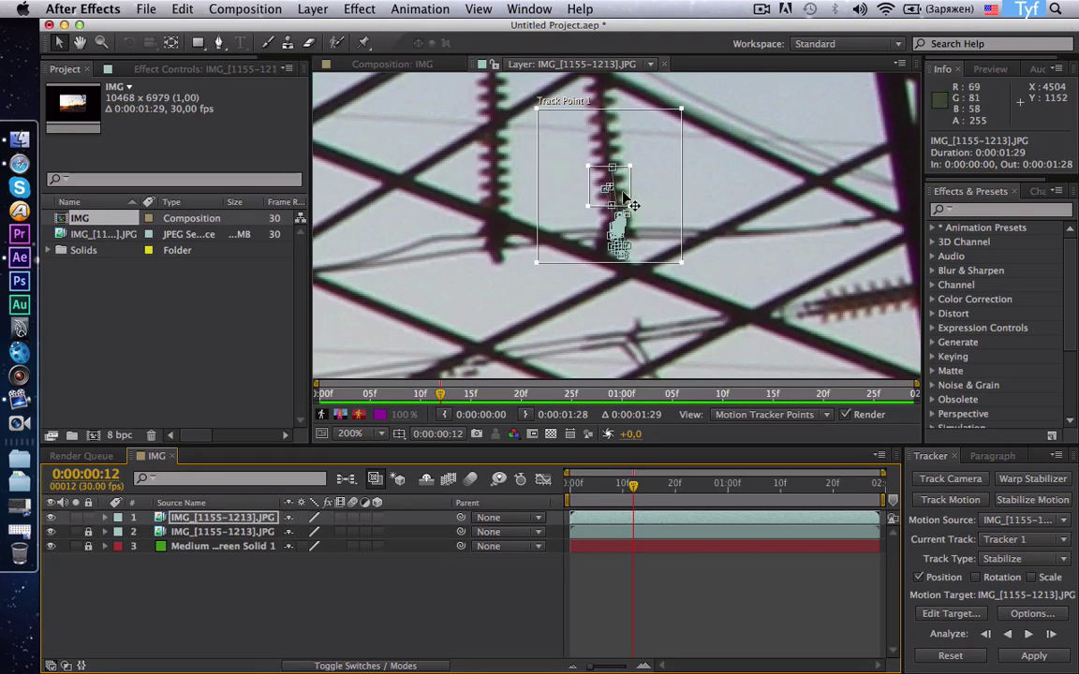
drag(632, 204, 639, 250)
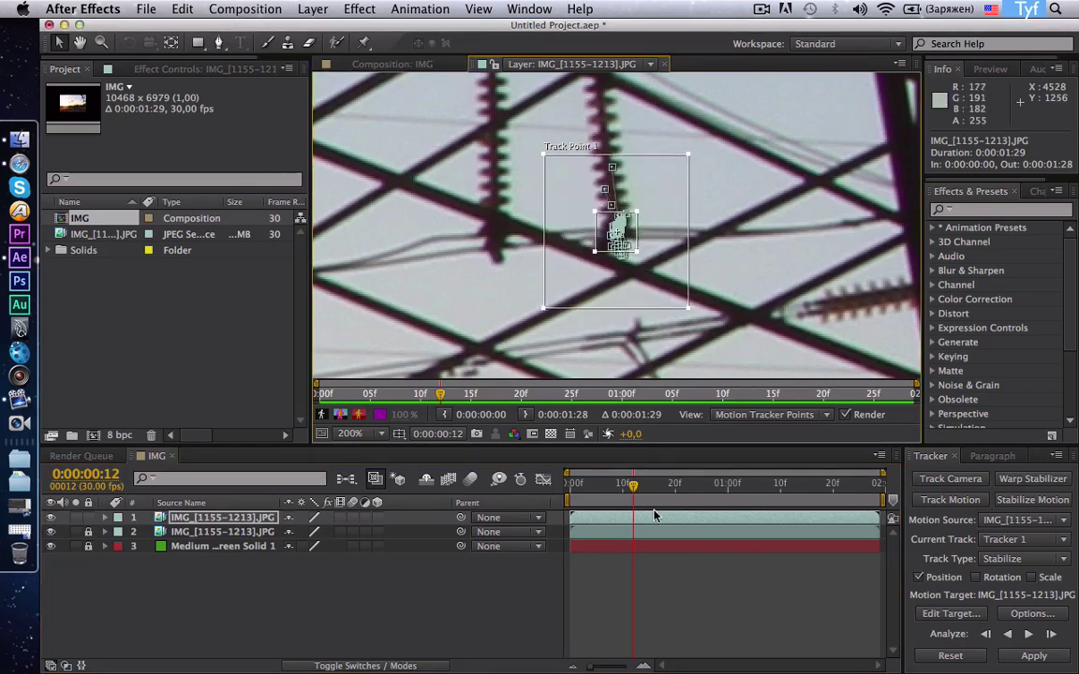
key(Page_Down)
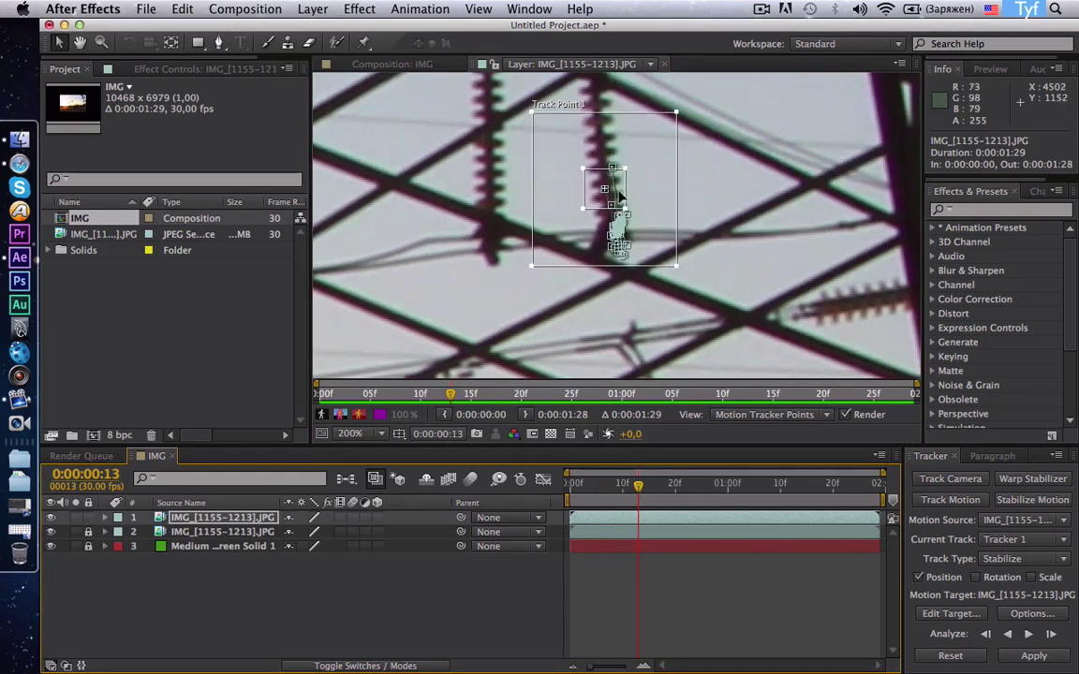
drag(618, 194, 623, 239)
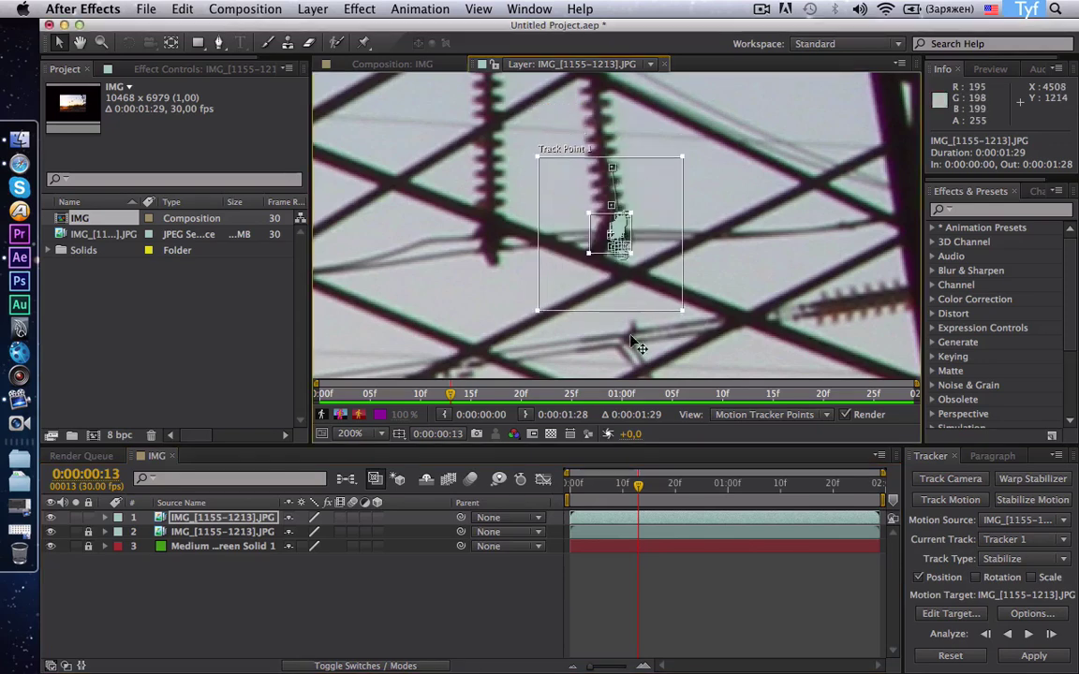
key(Page_Down)
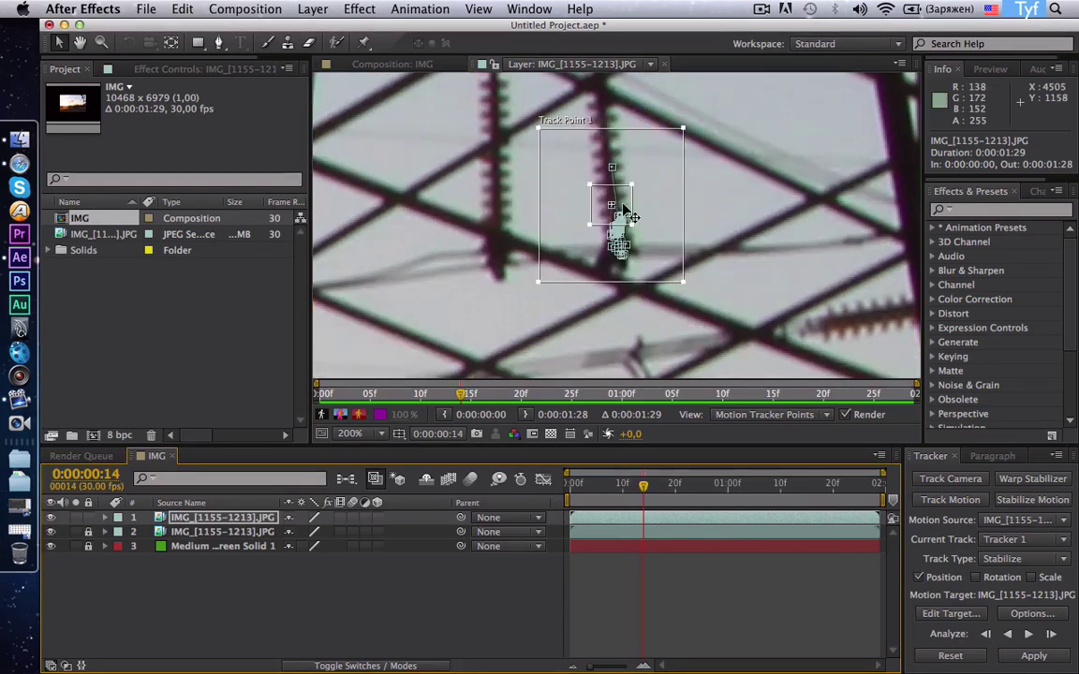
drag(624, 208, 630, 251)
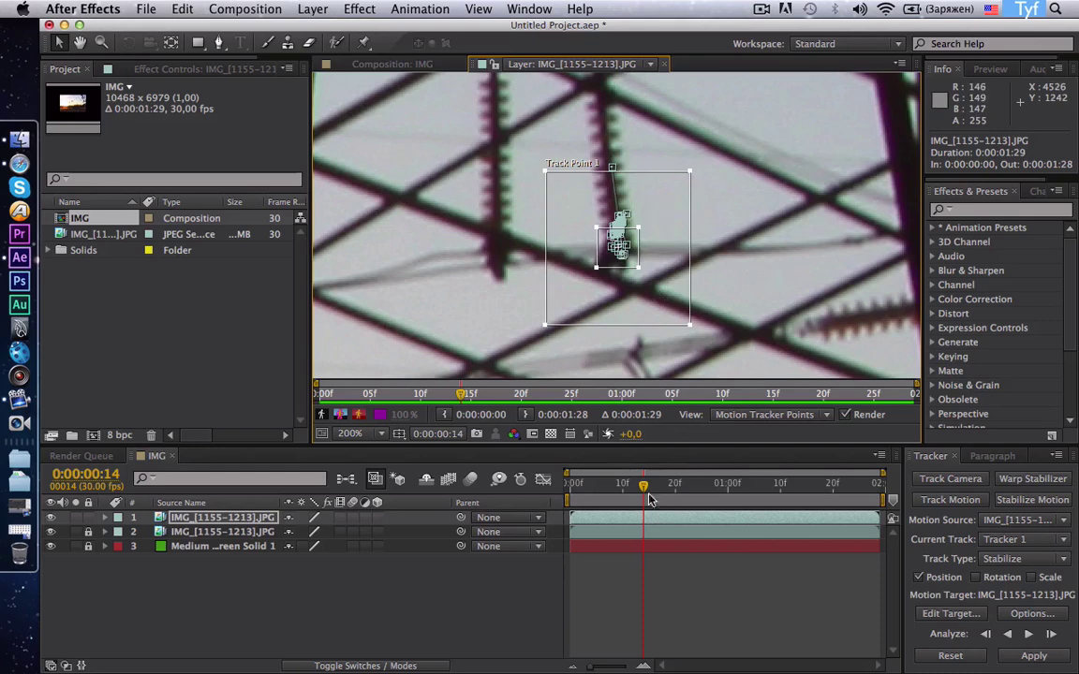
drag(649, 500, 740, 496)
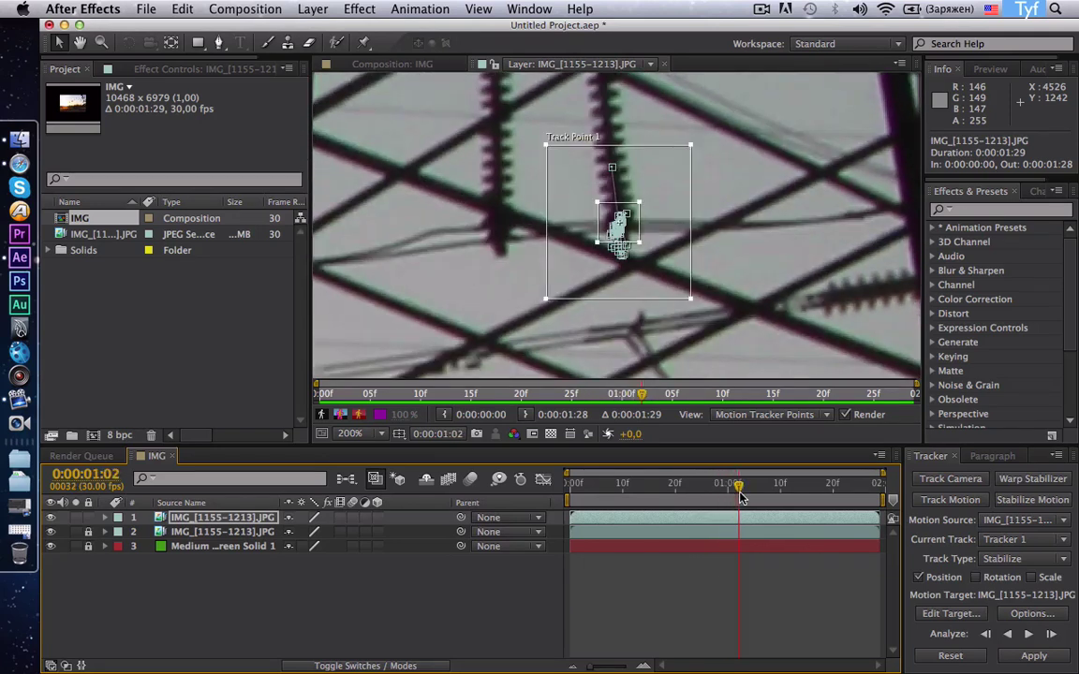
key(Page_Up)
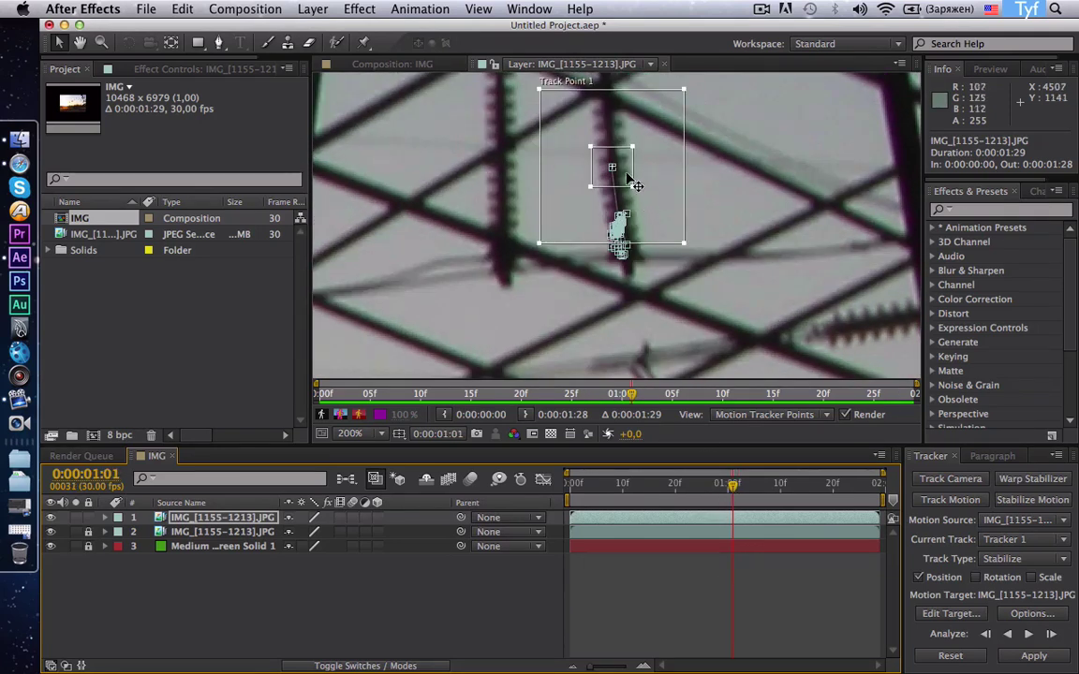
drag(629, 180, 646, 265)
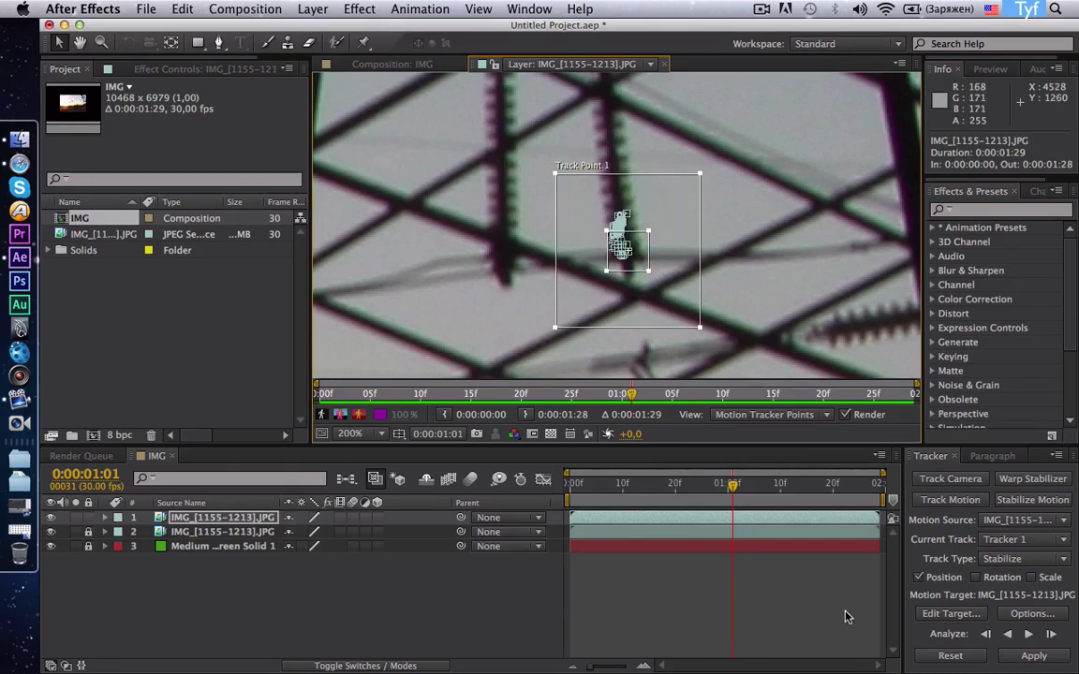
Apply the track to the top sunset layer in X and Y, then fit the composition to the viewer.
click(1034, 656)
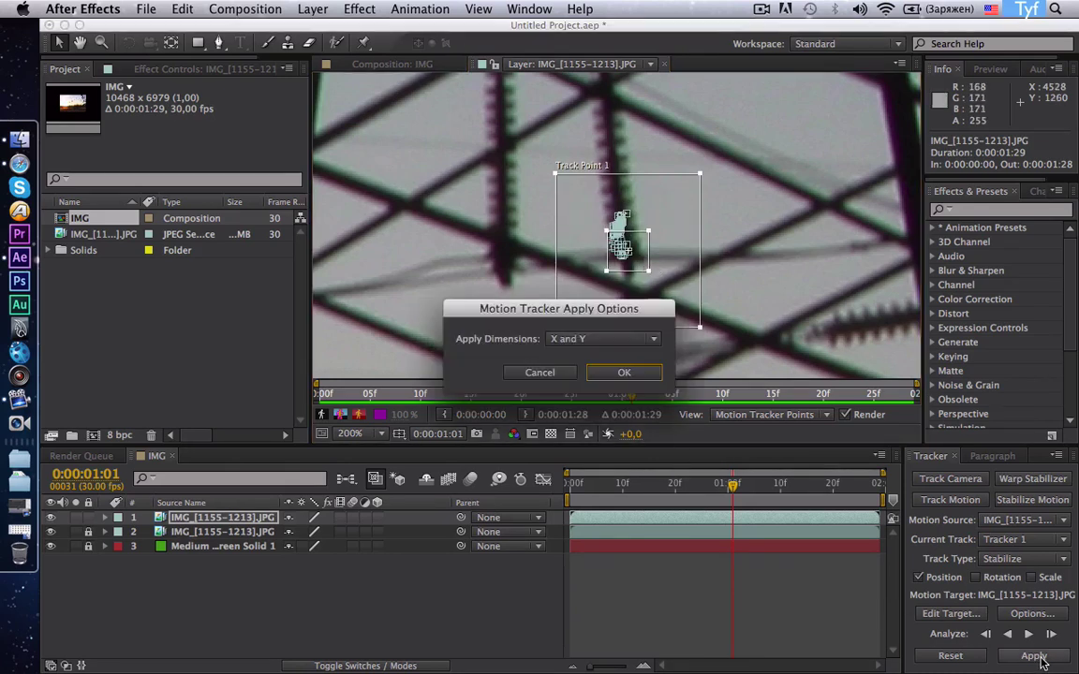
click(624, 372)
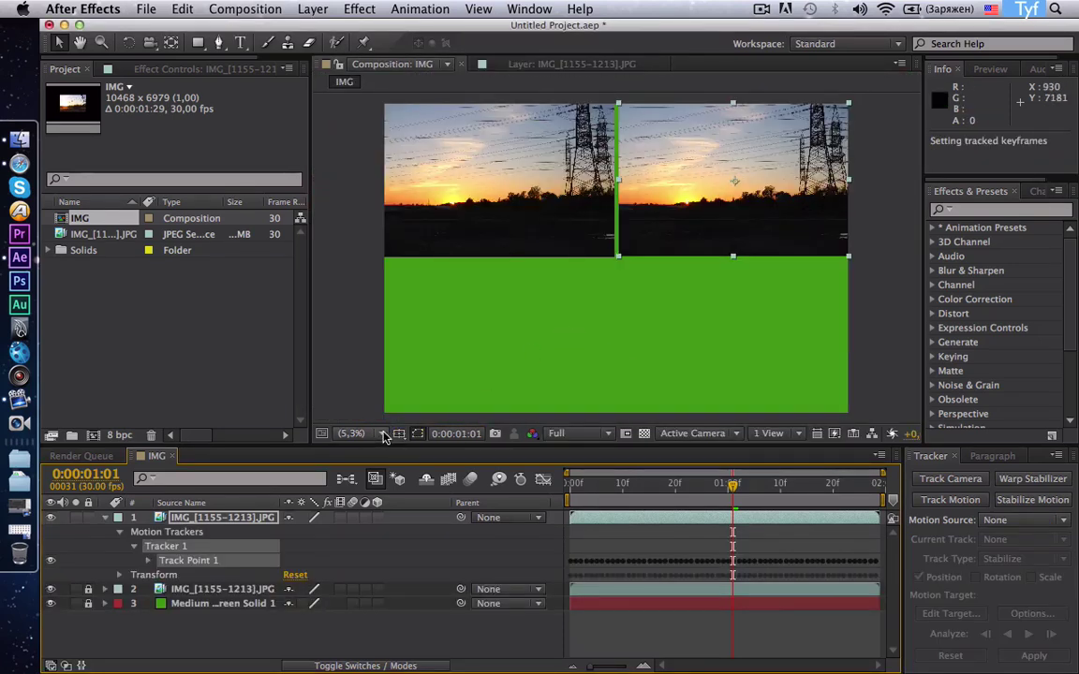
click(354, 433)
click(361, 406)
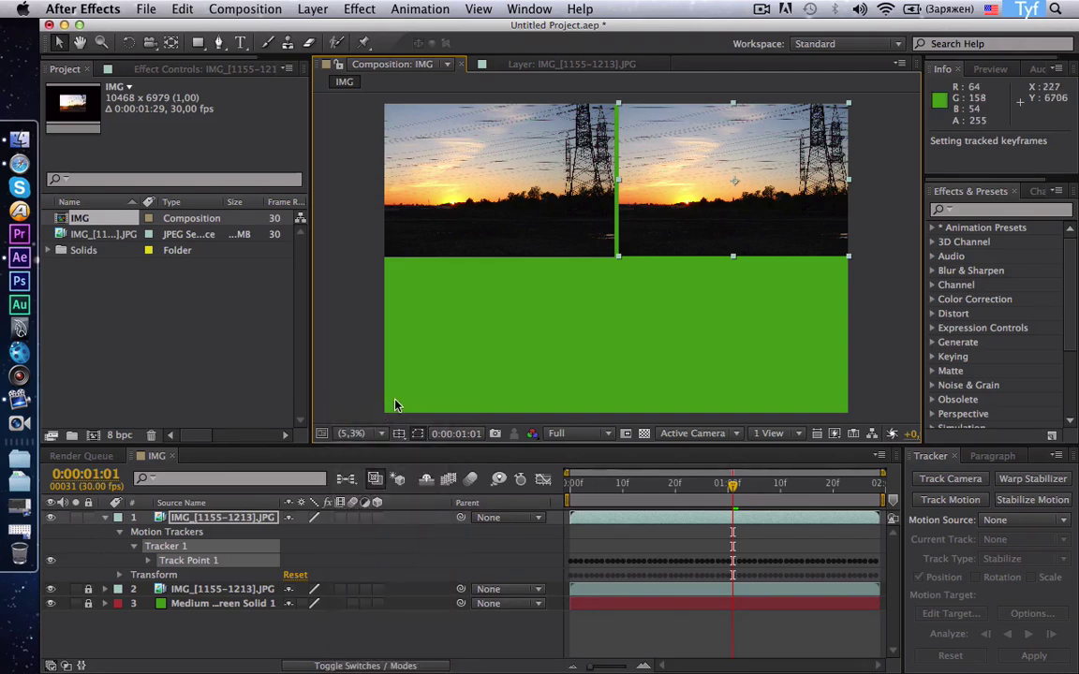
Maximize the Composition viewer, preview both tracked sunset clips, and select the right-hand layer.
key(asciitilde)
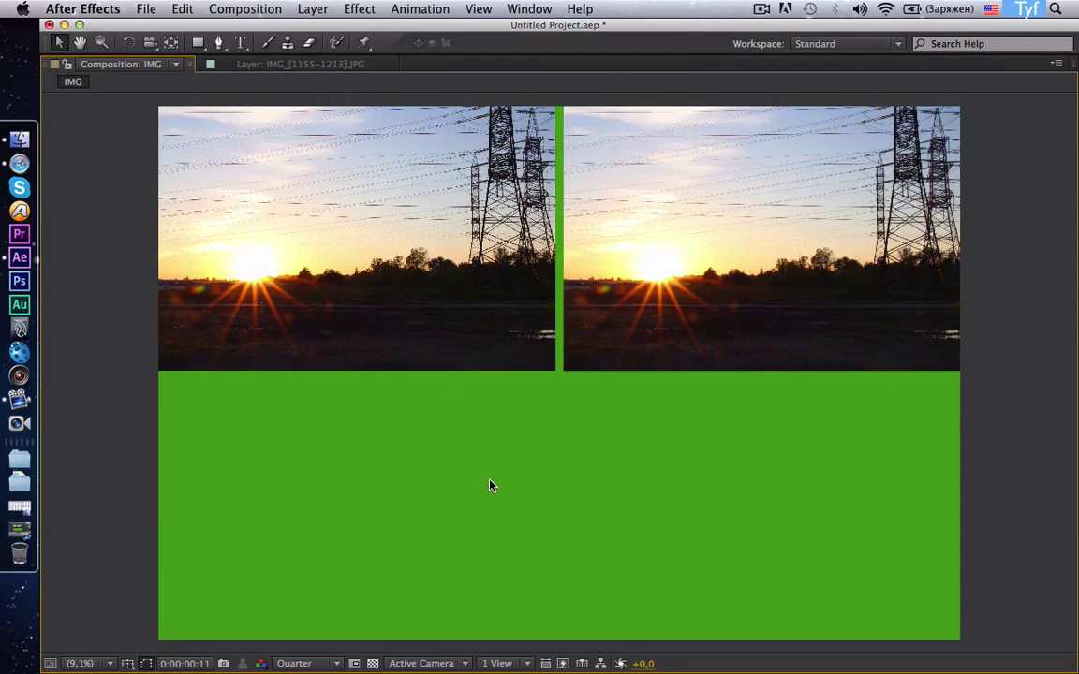
key(space)
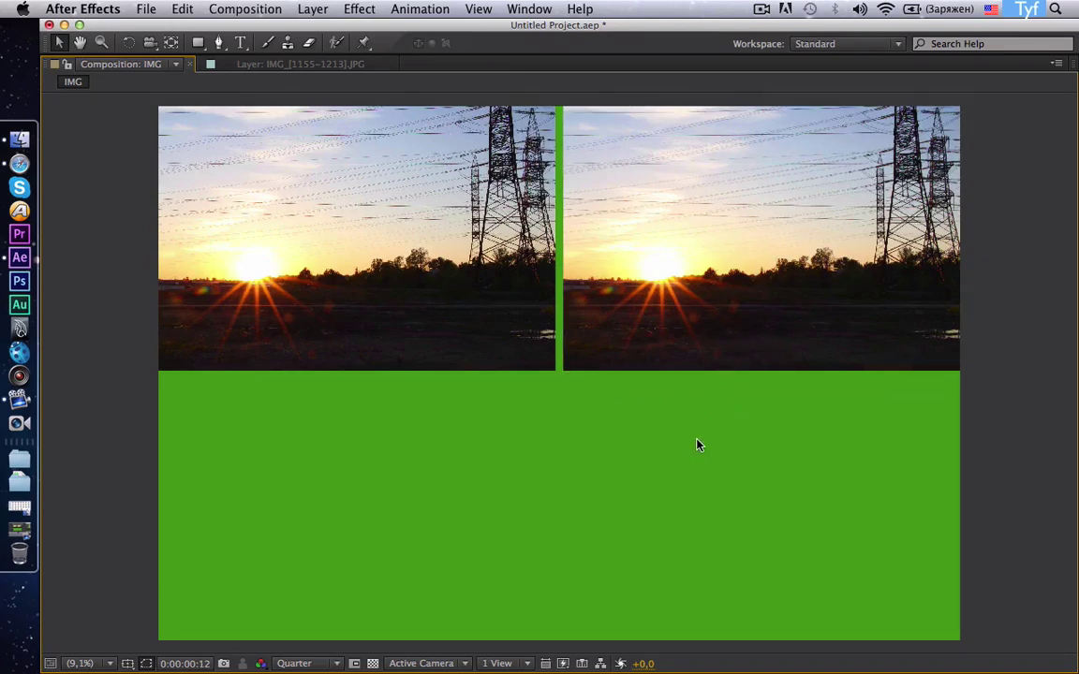
click(771, 310)
Duplicate the second sunset layer, lock the two lower copies, and move the new copy to the bottom-left quadrant.
key(grave)
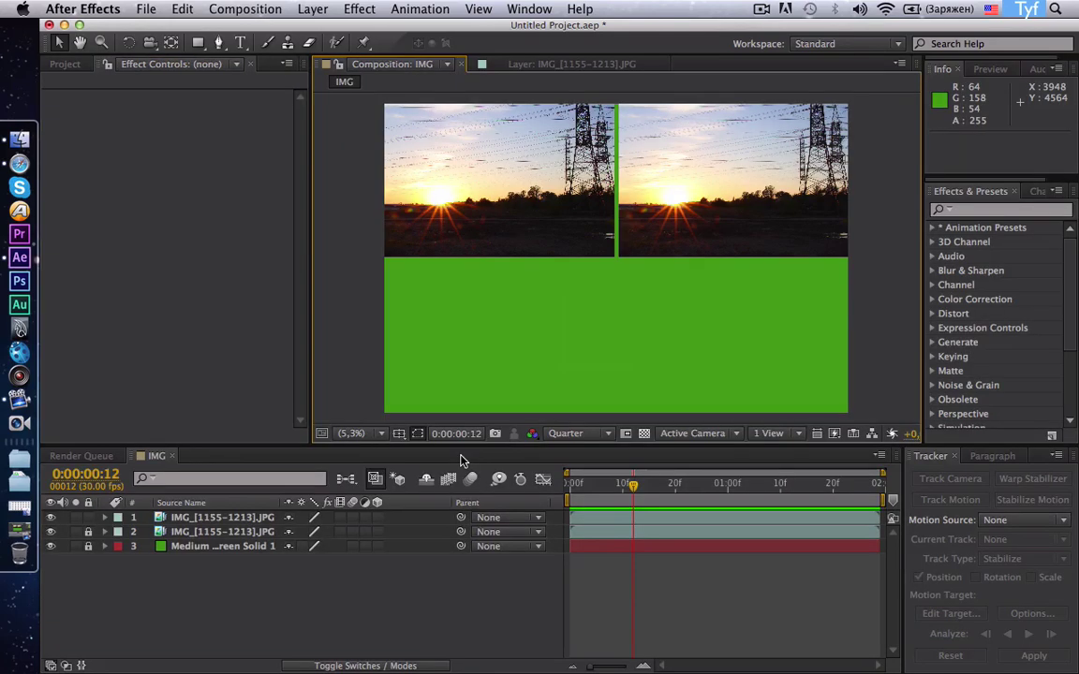
click(175, 533)
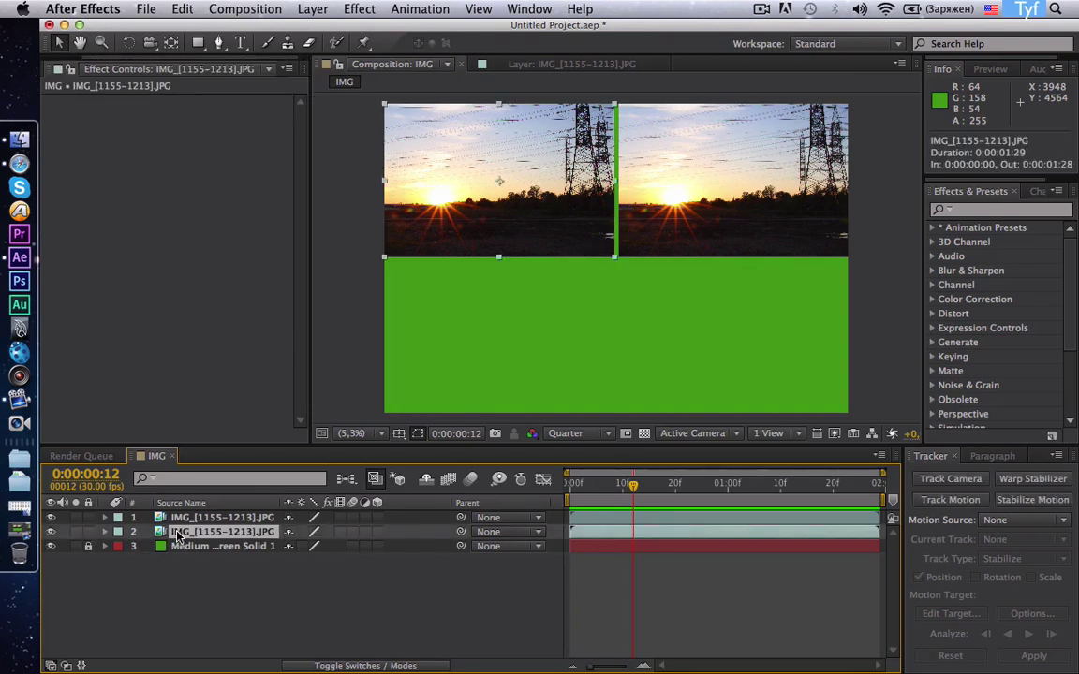
key(super+d)
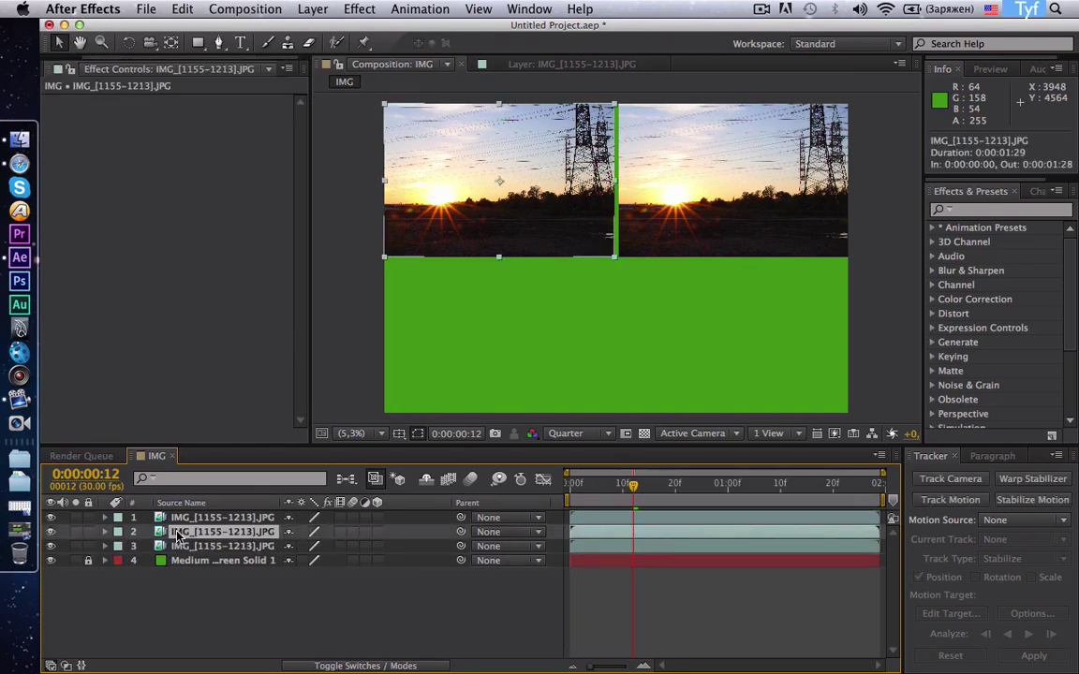
drag(175, 533, 184, 520)
drag(88, 532, 88, 546)
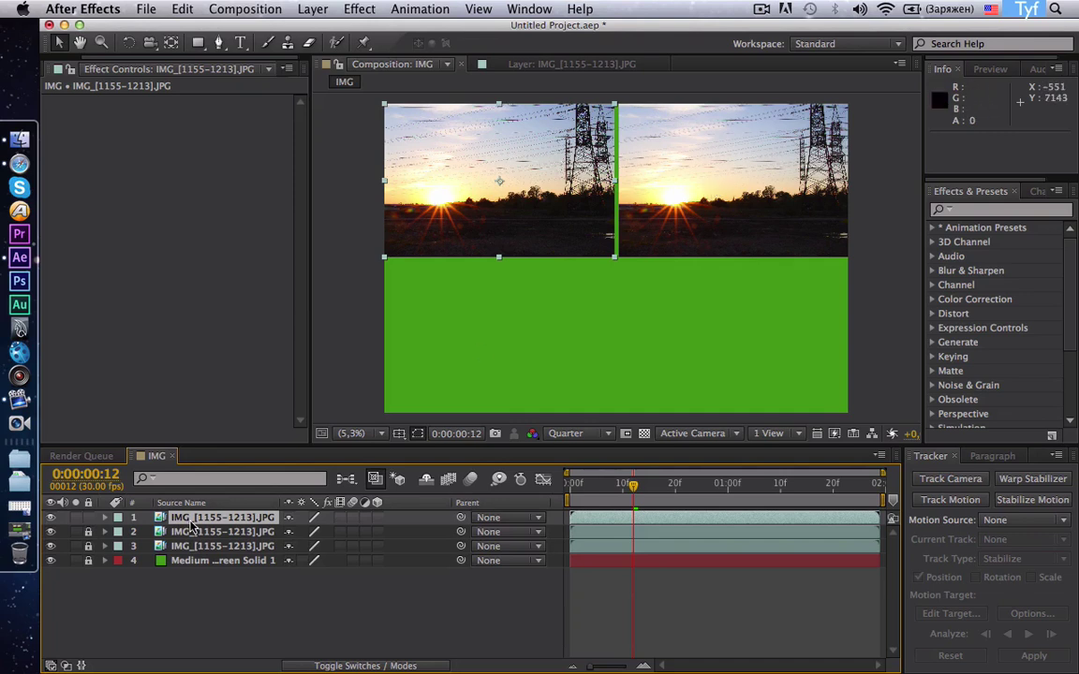
drag(475, 228, 503, 346)
key(Return)
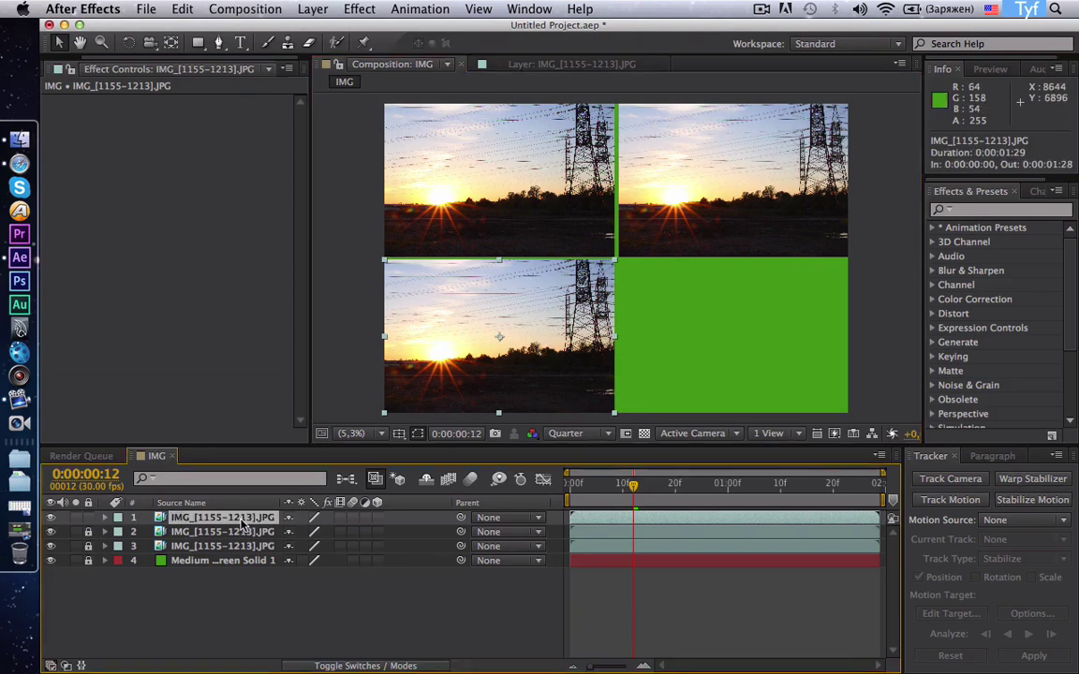
Apply Warp Stabilizer to the bottom-left copy and let its analysis finish at 100.9% auto-scale.
click(1033, 479)
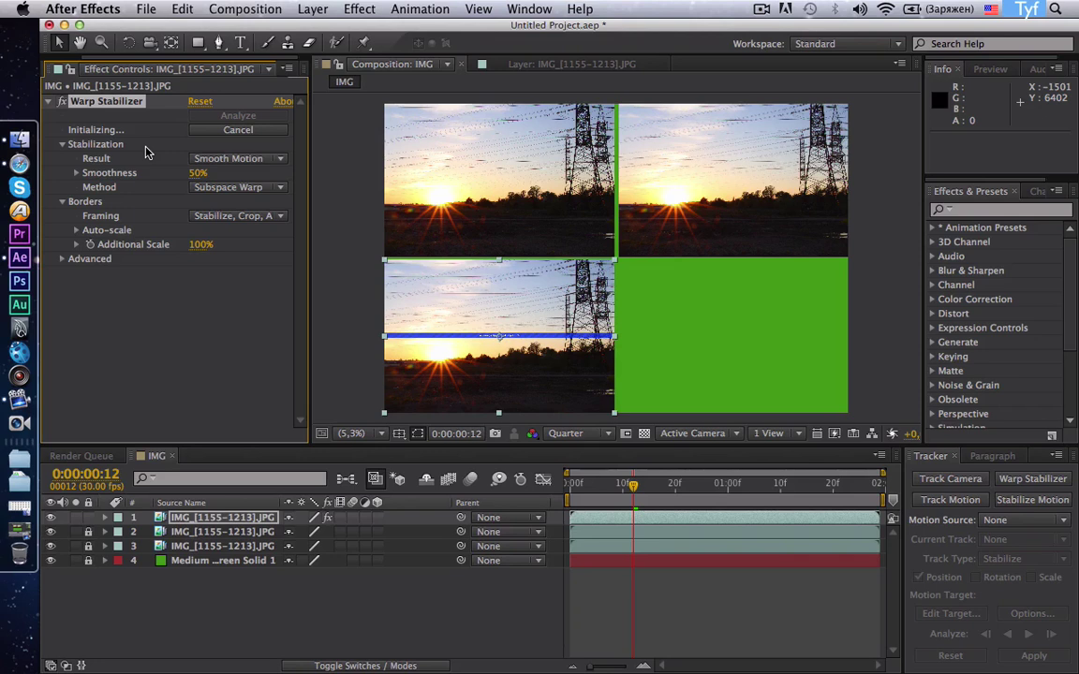
click(761, 9)
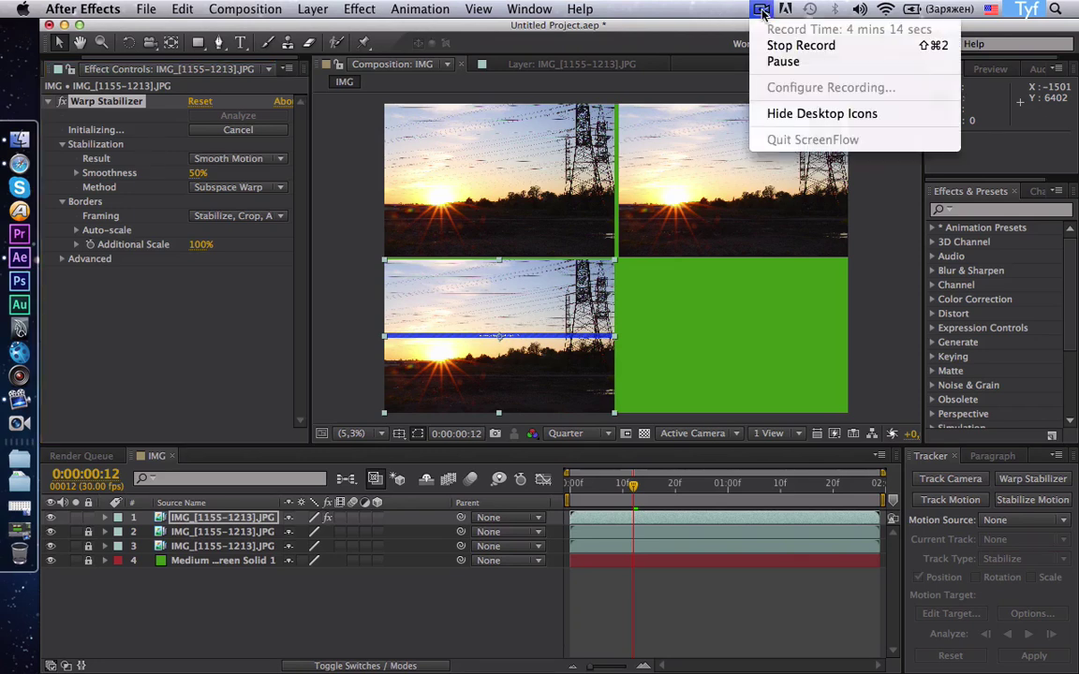
click(766, 58)
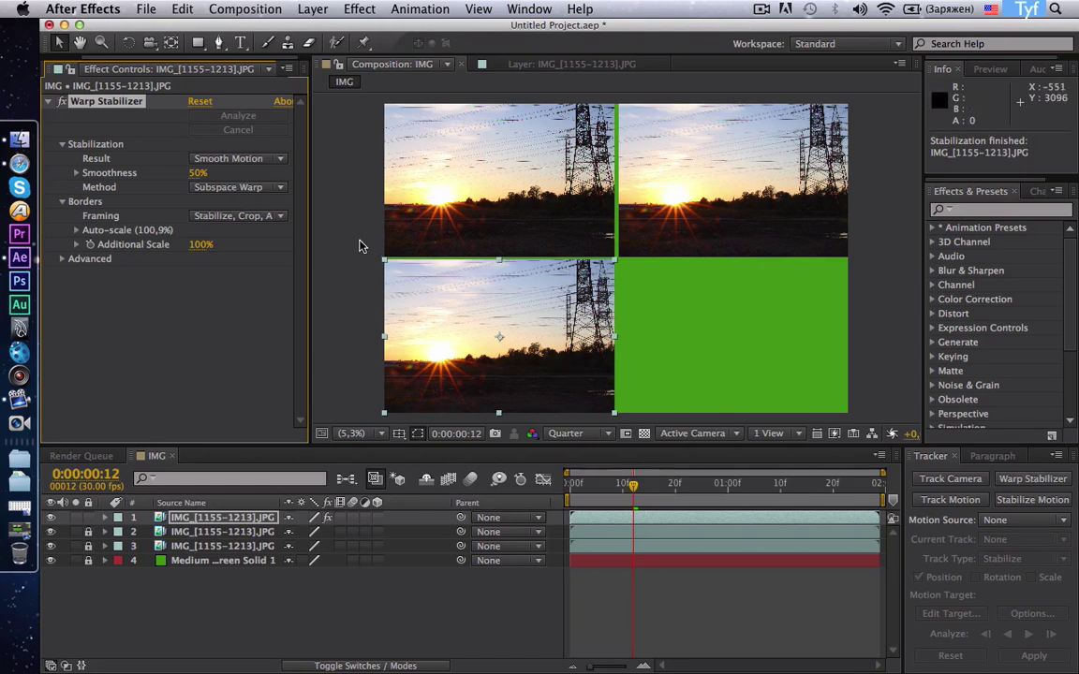
Set the Warp Stabilizer Result to No Motion.
click(251, 161)
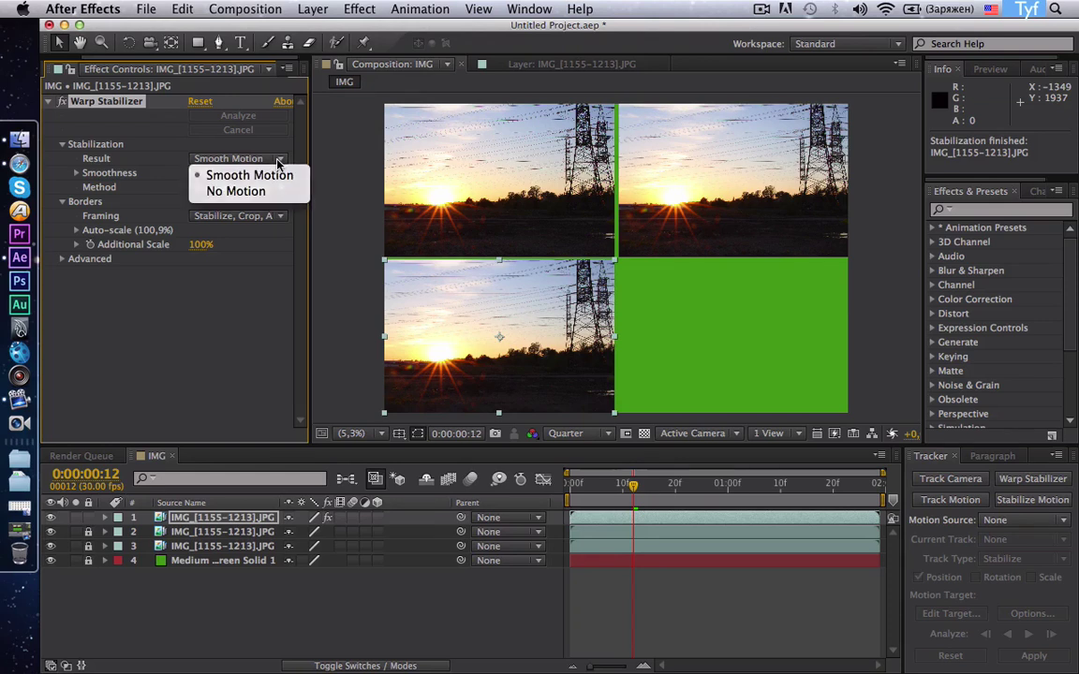
click(234, 159)
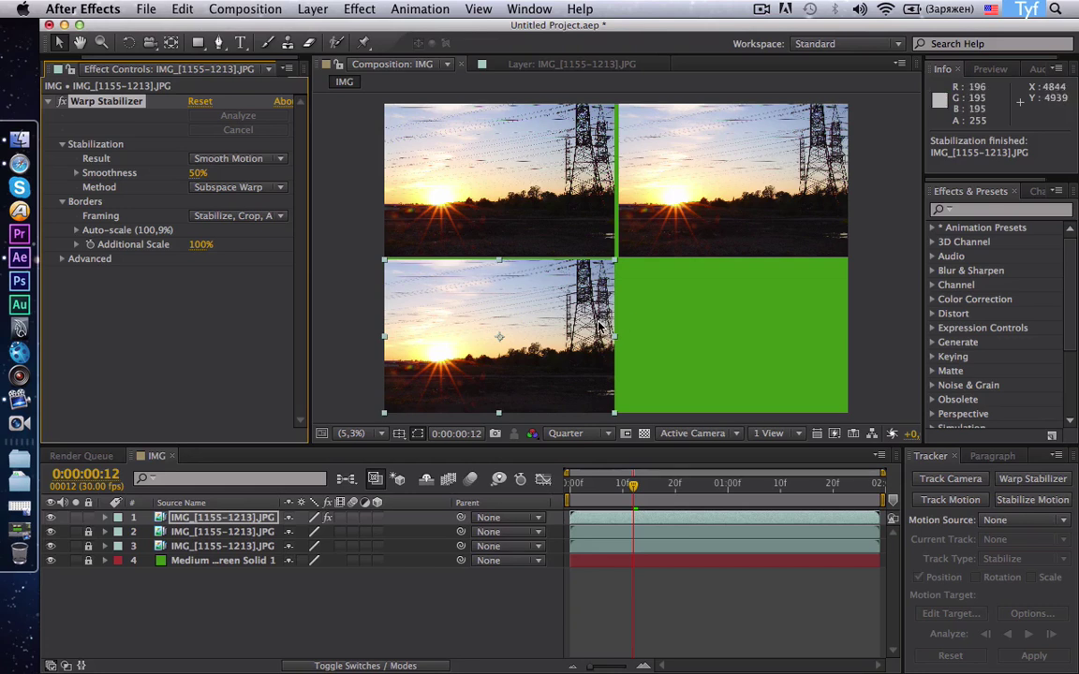
click(279, 159)
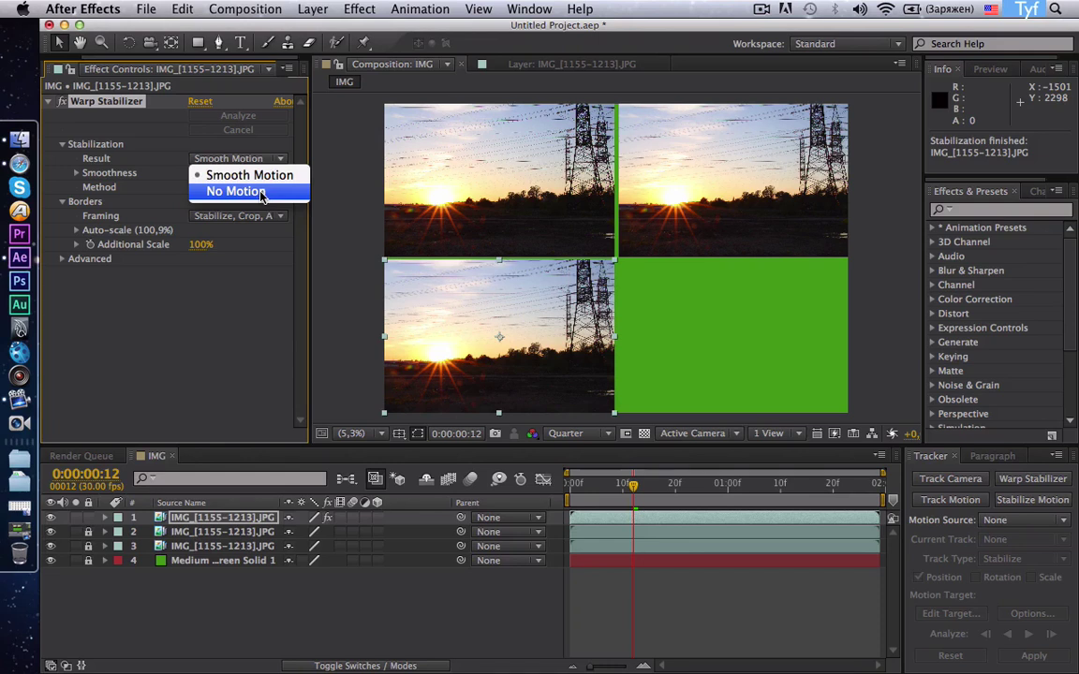
click(261, 191)
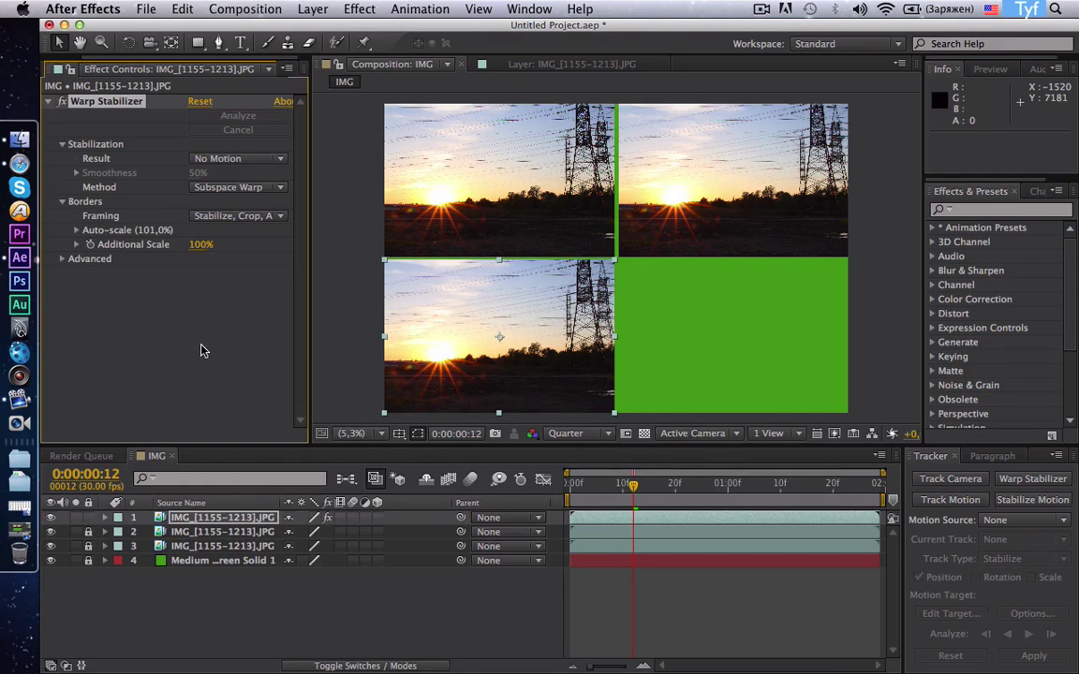
Deselect the stabilized layer and maximize the Composition viewer to fill the window.
key(grave)
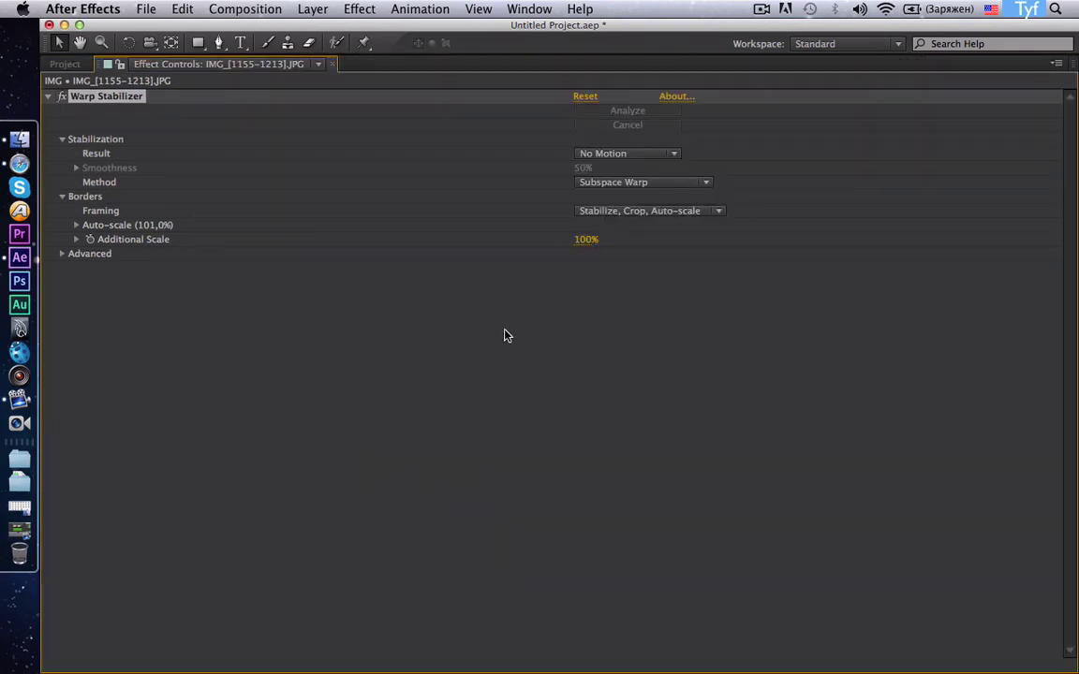
key(grave)
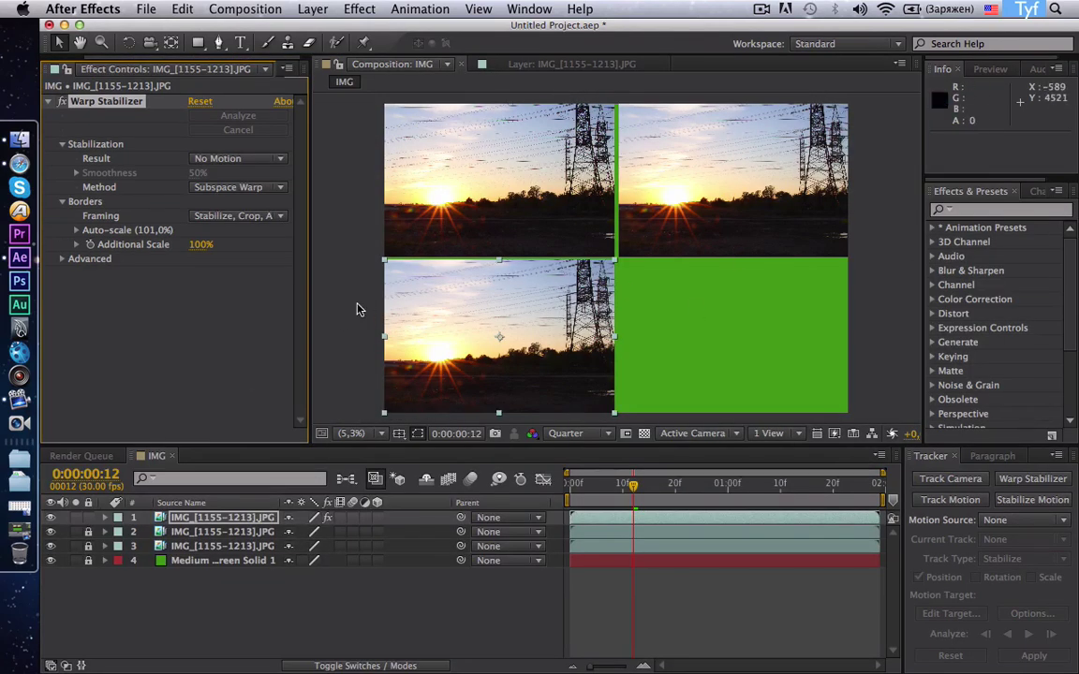
click(356, 294)
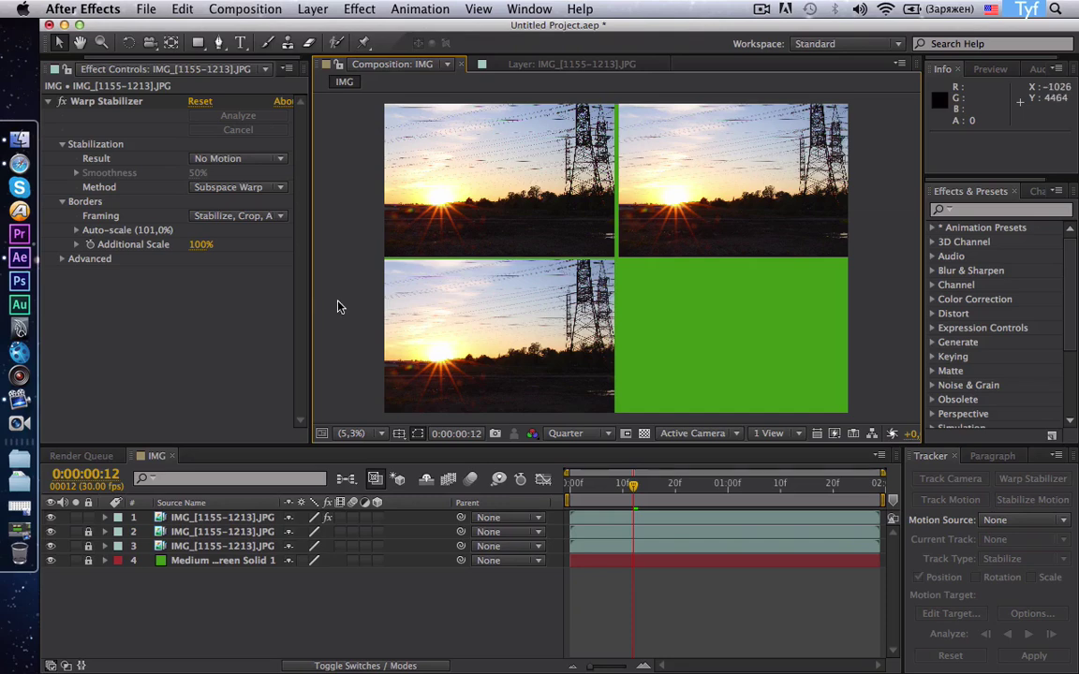
key(grave)
key(h)
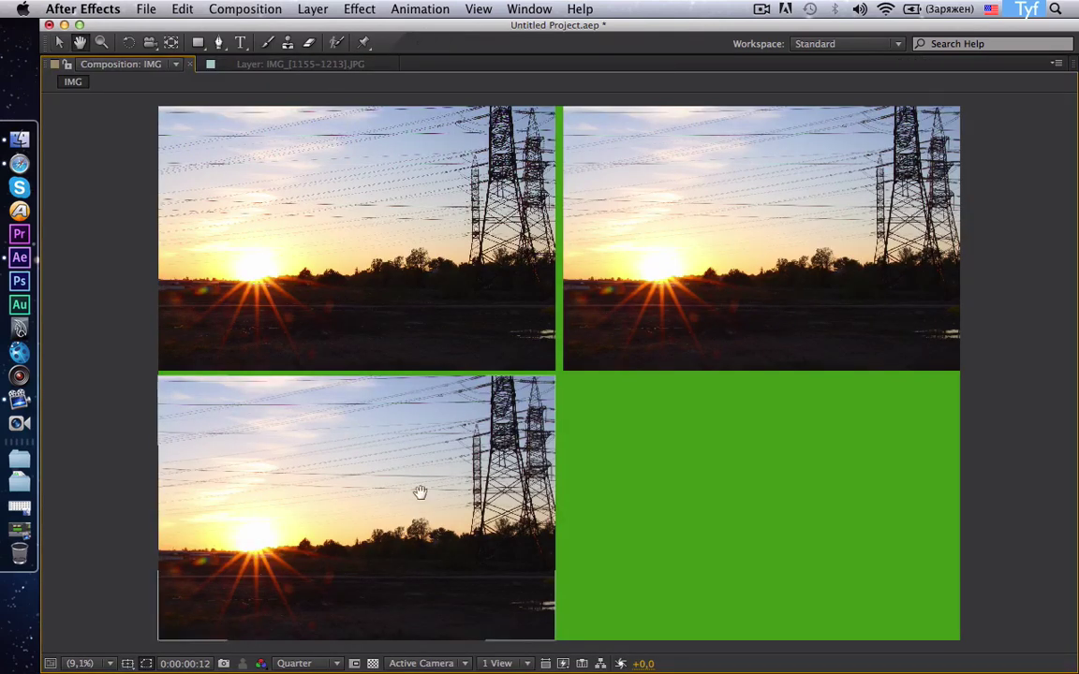
key(v)
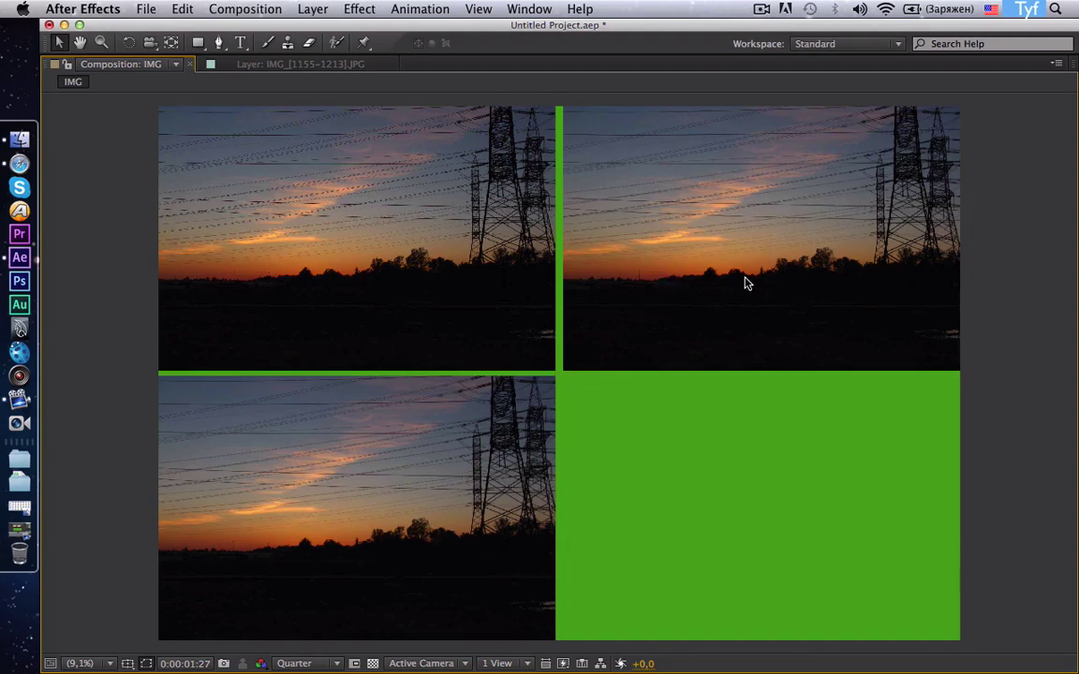
click(475, 524)
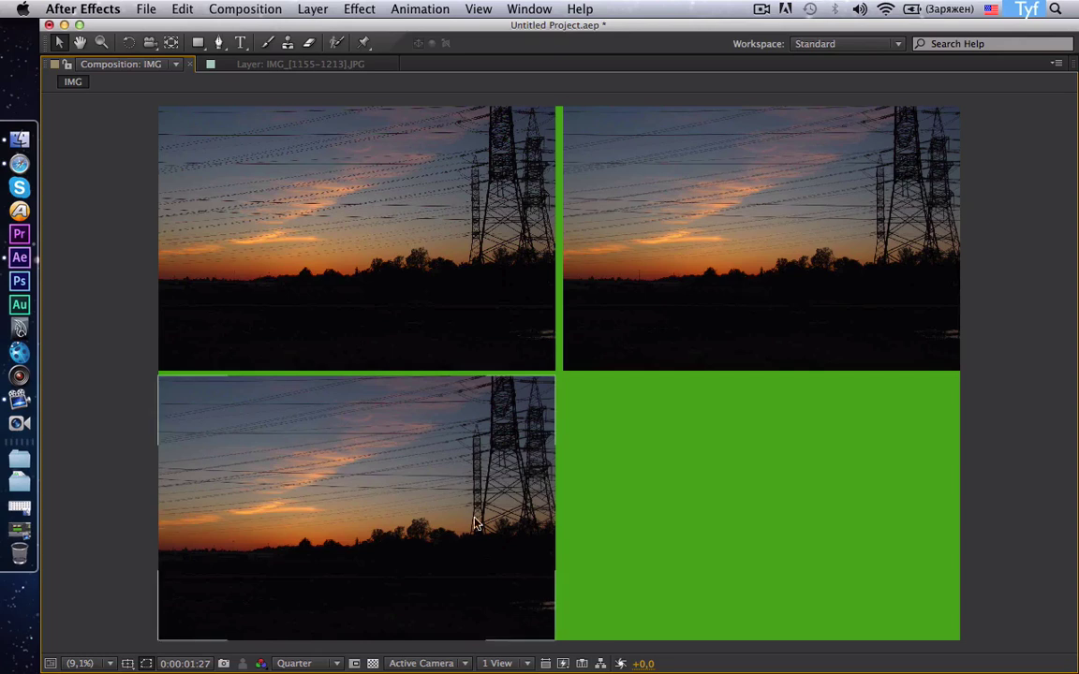
click(539, 374)
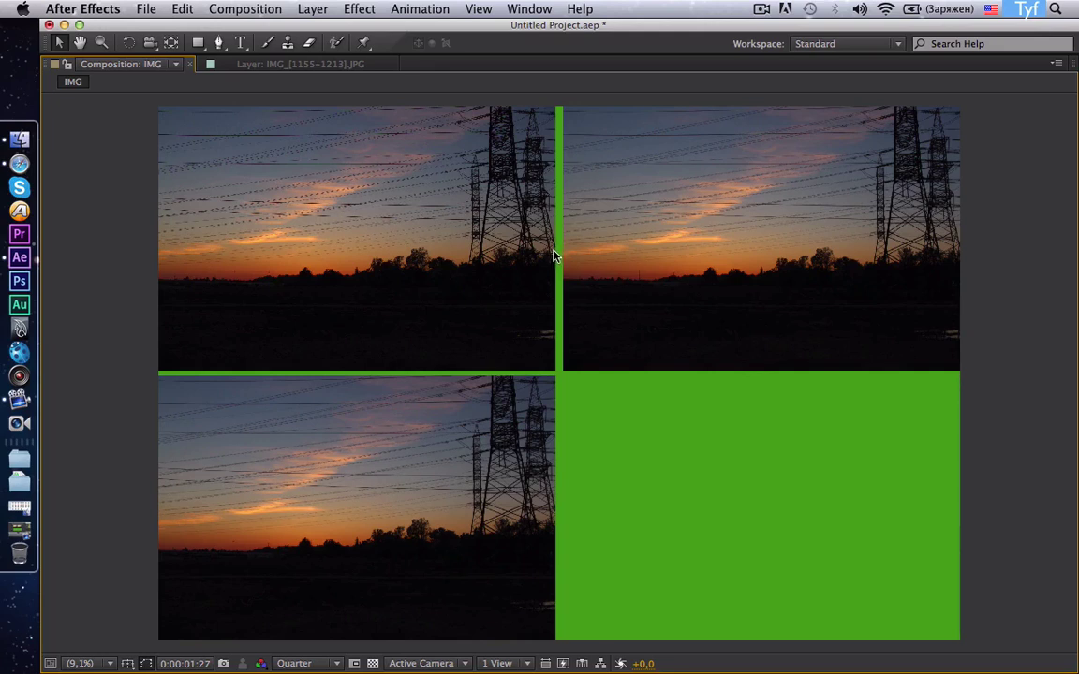
click(552, 514)
click(558, 514)
click(552, 527)
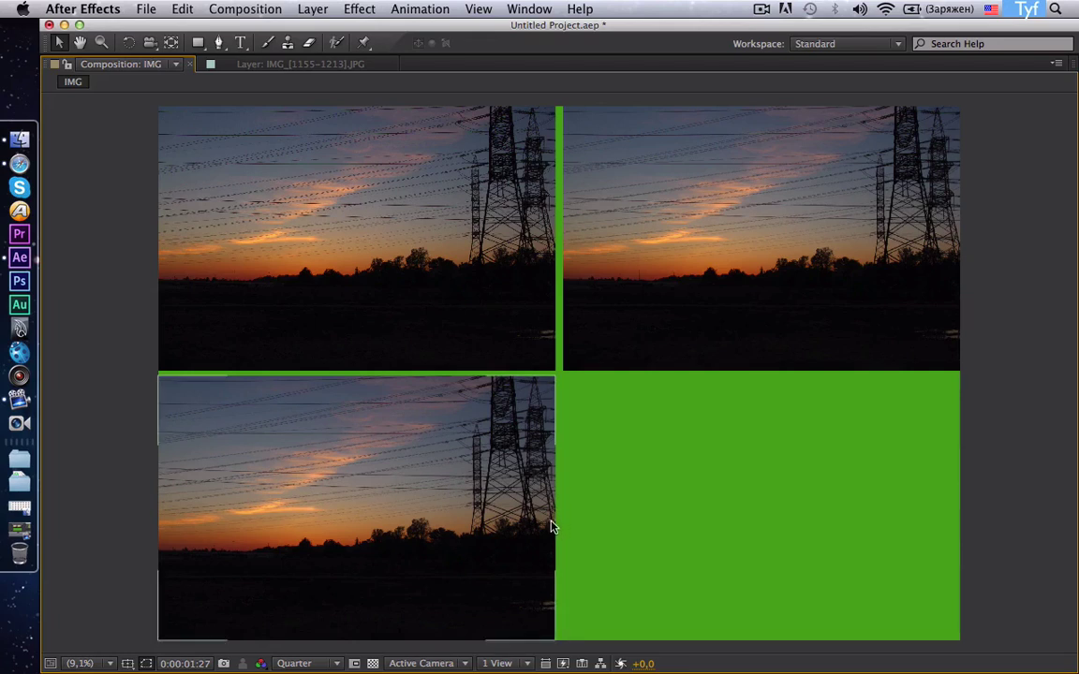
click(559, 529)
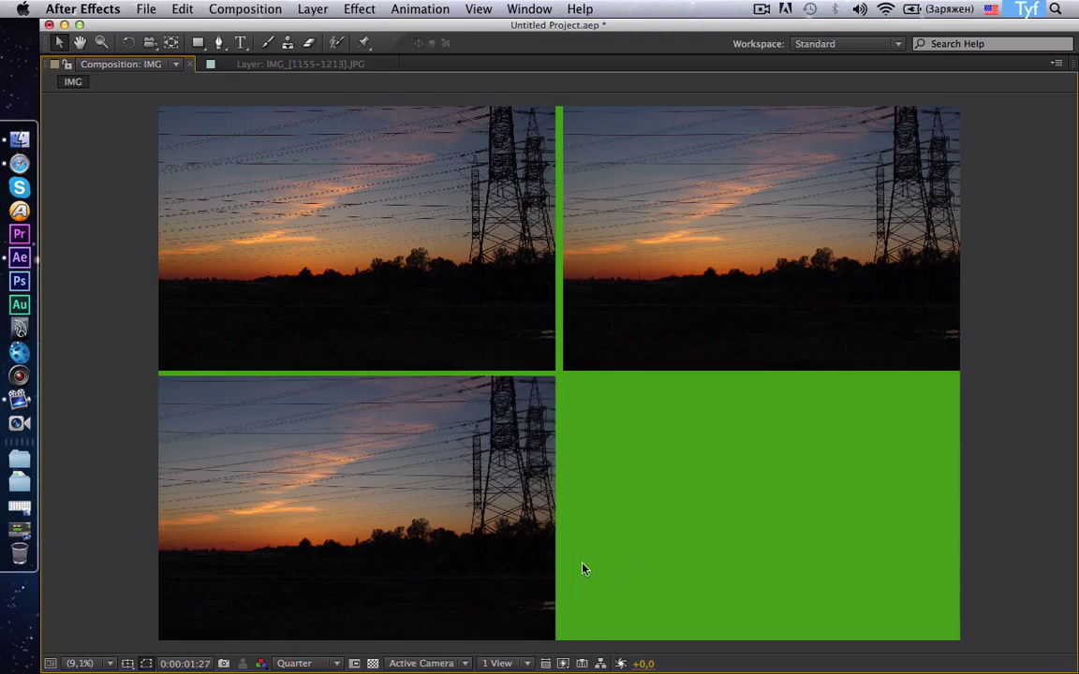
key(space)
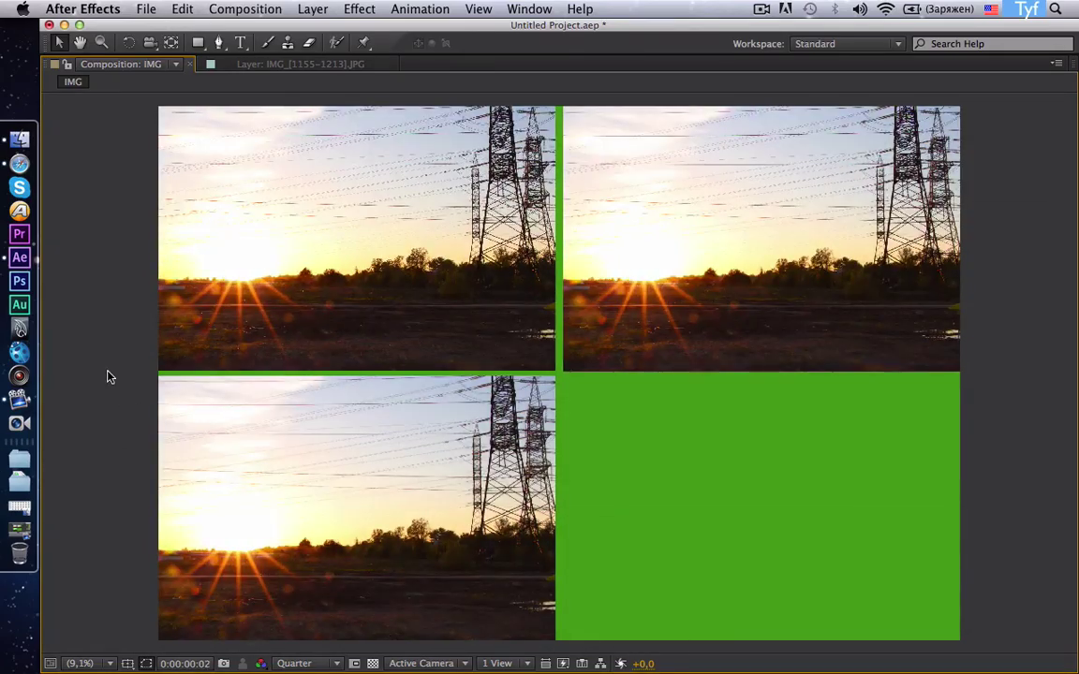
Duplicate the stabilized layer and place the copy flush in the bottom-right quadrant at 7876, 5251.
key(grave)
click(189, 520)
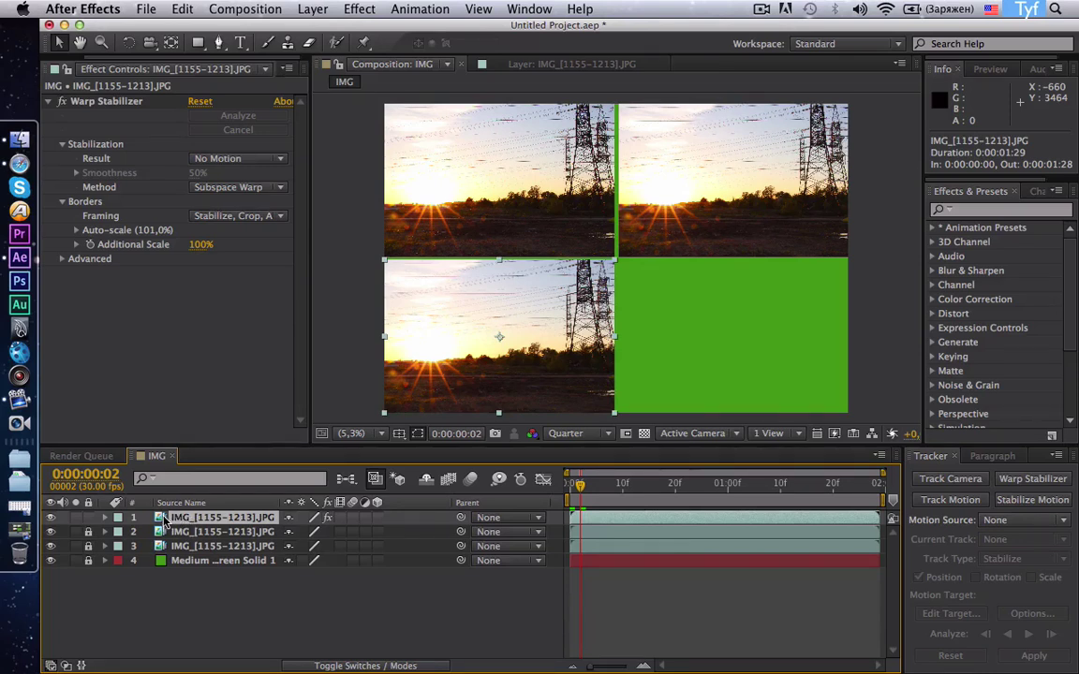
key(super+d)
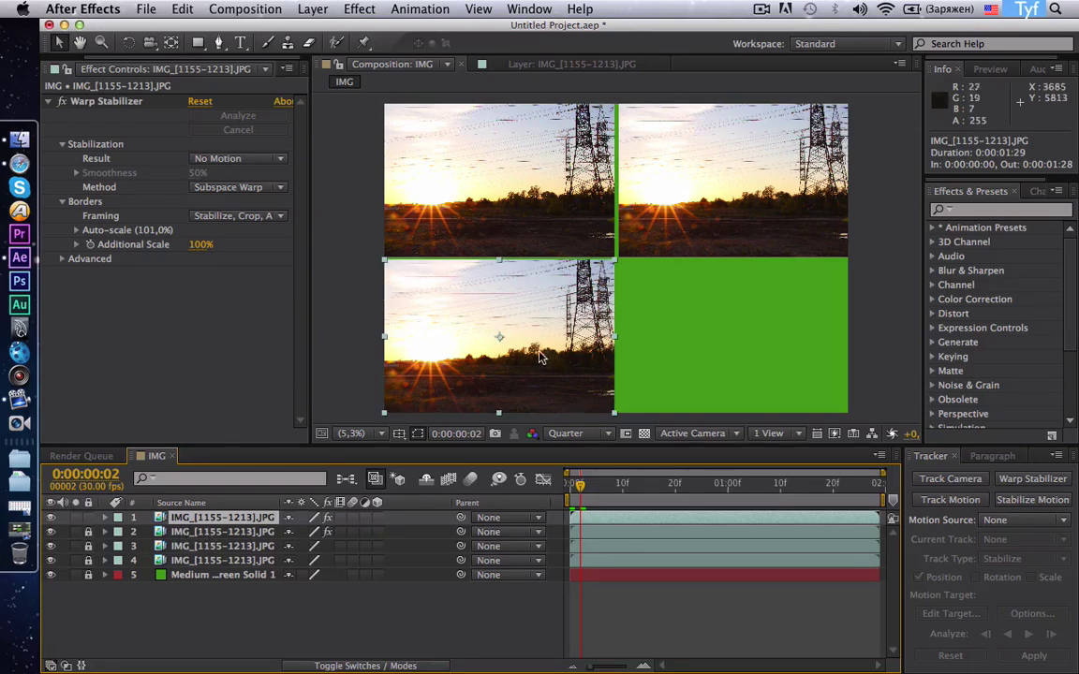
drag(506, 347, 736, 343)
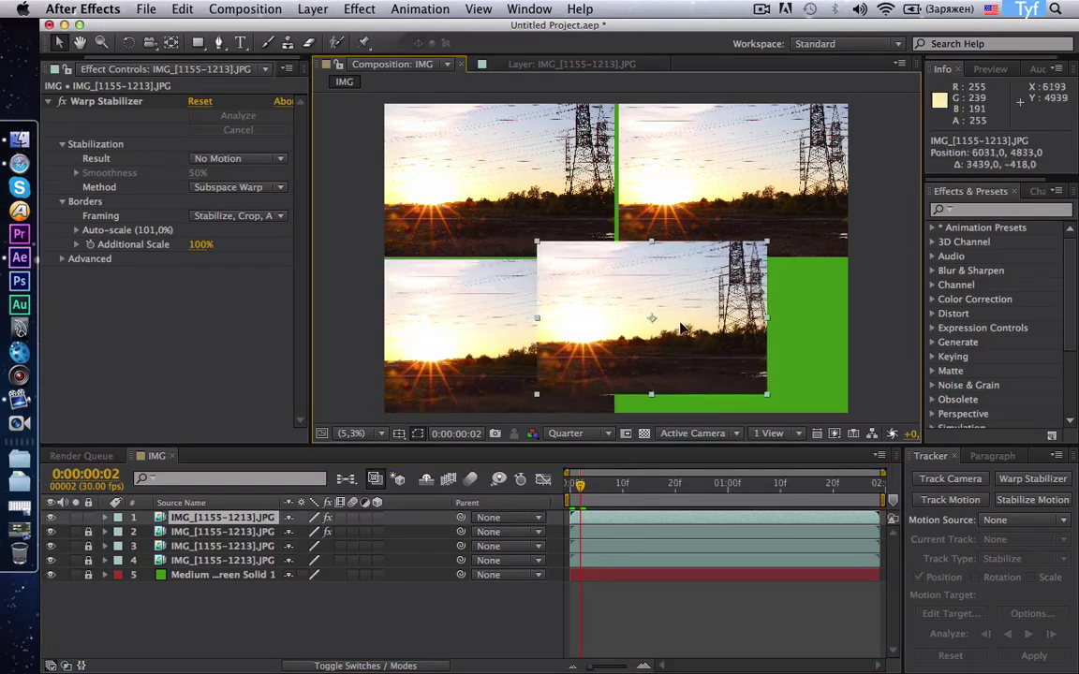
key(Right)
key(Right)
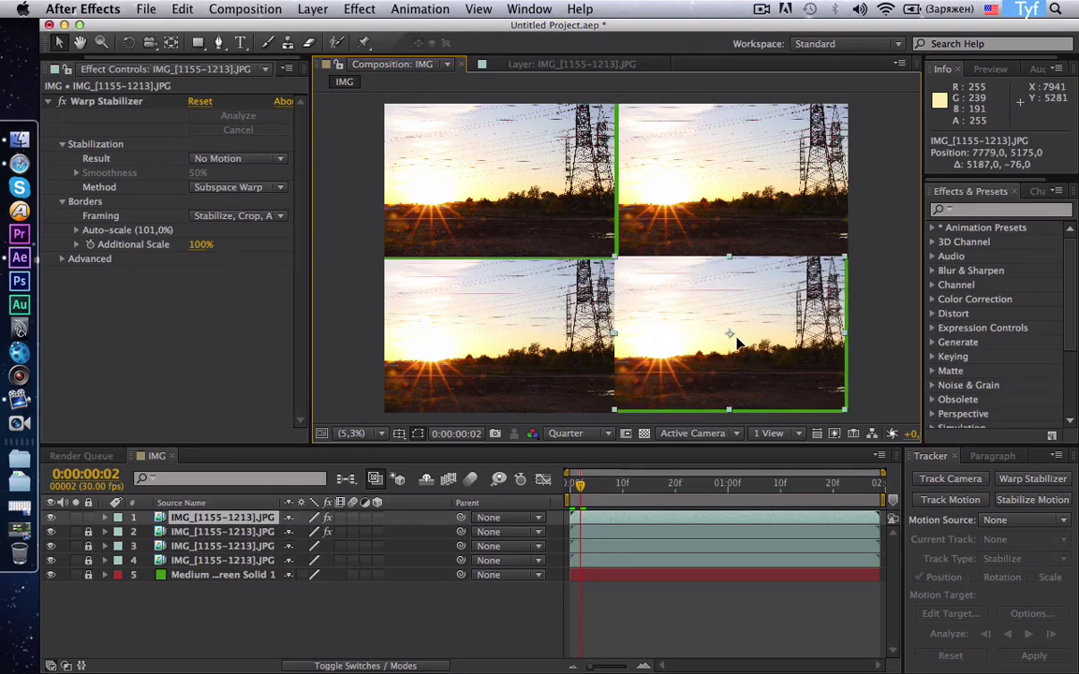
drag(737, 343, 741, 347)
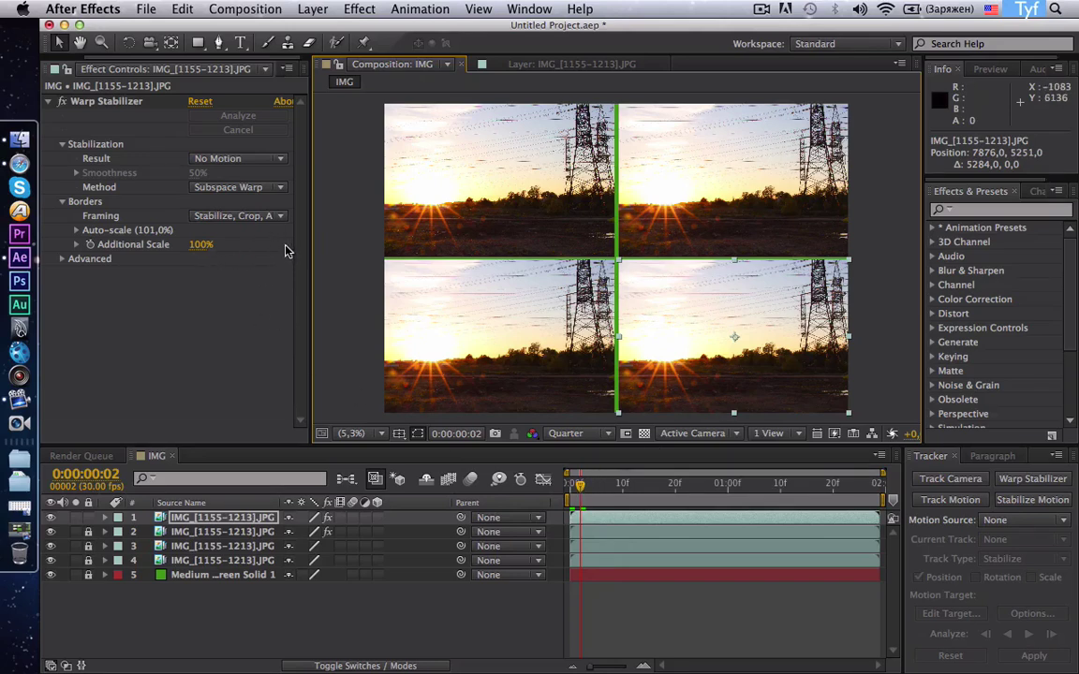
Set Warp Stabilizer Framing to Stabilize, Synthesize Edges on the bottom-right copy and preview the composition.
click(281, 217)
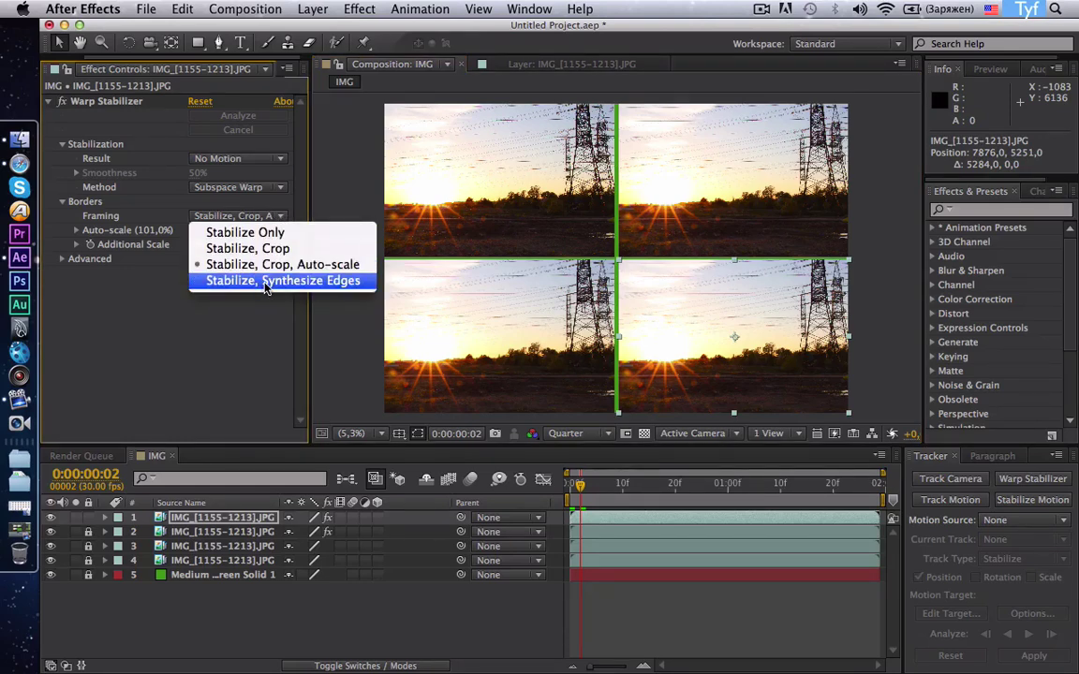
click(271, 283)
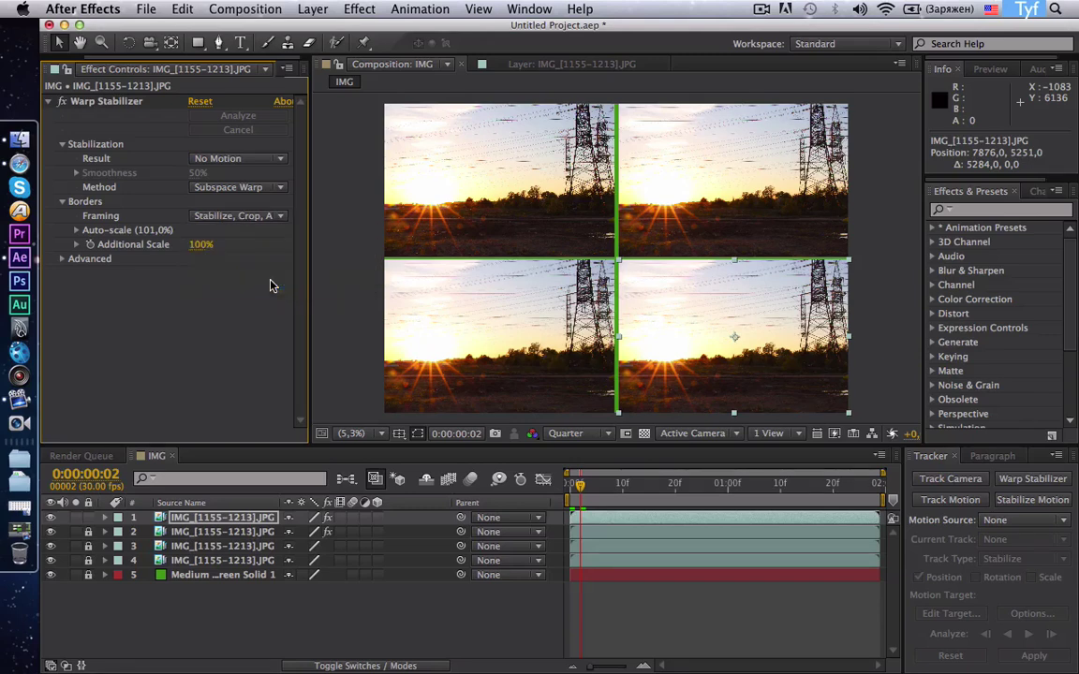
key(space)
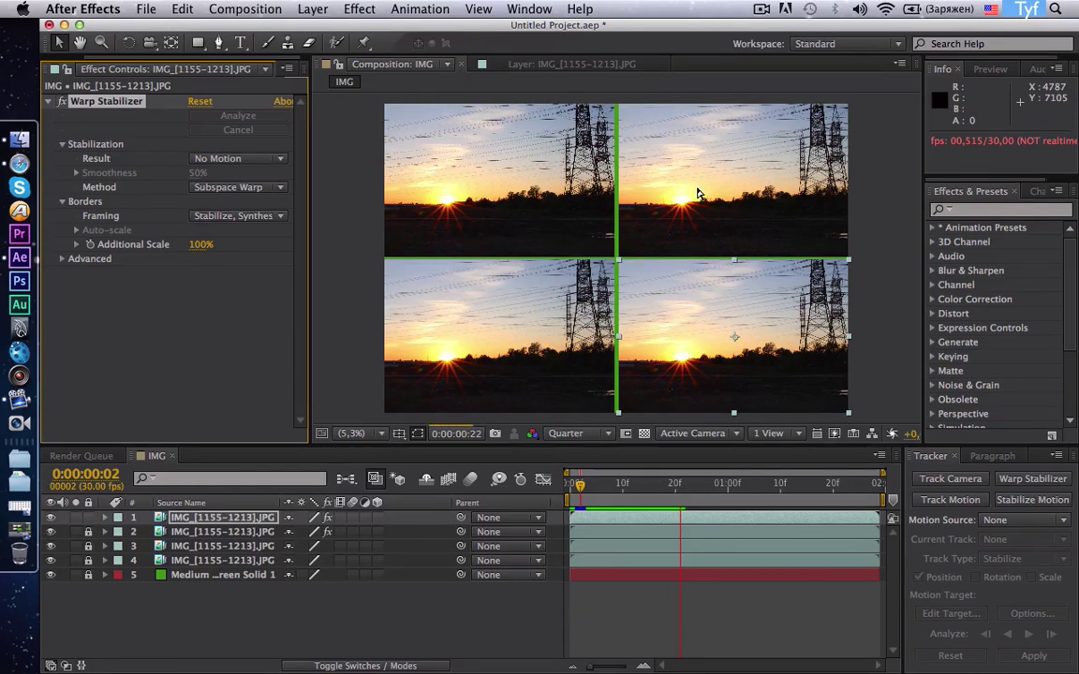
Maximize the IMG Composition viewer and play all four sunset copies together.
click(761, 11)
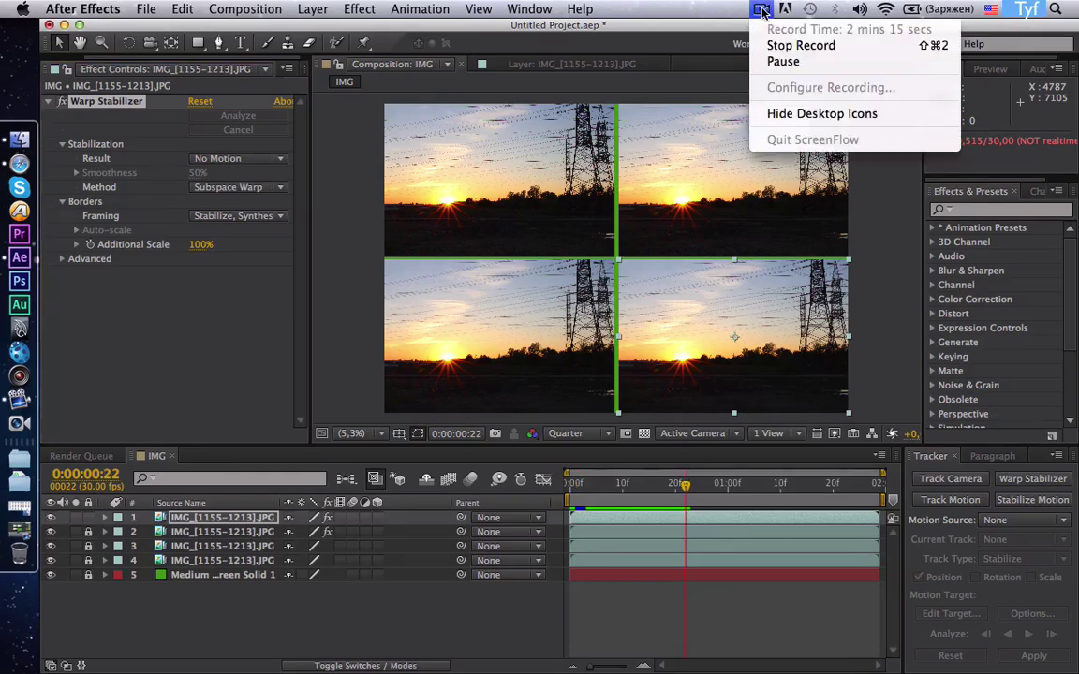
click(783, 61)
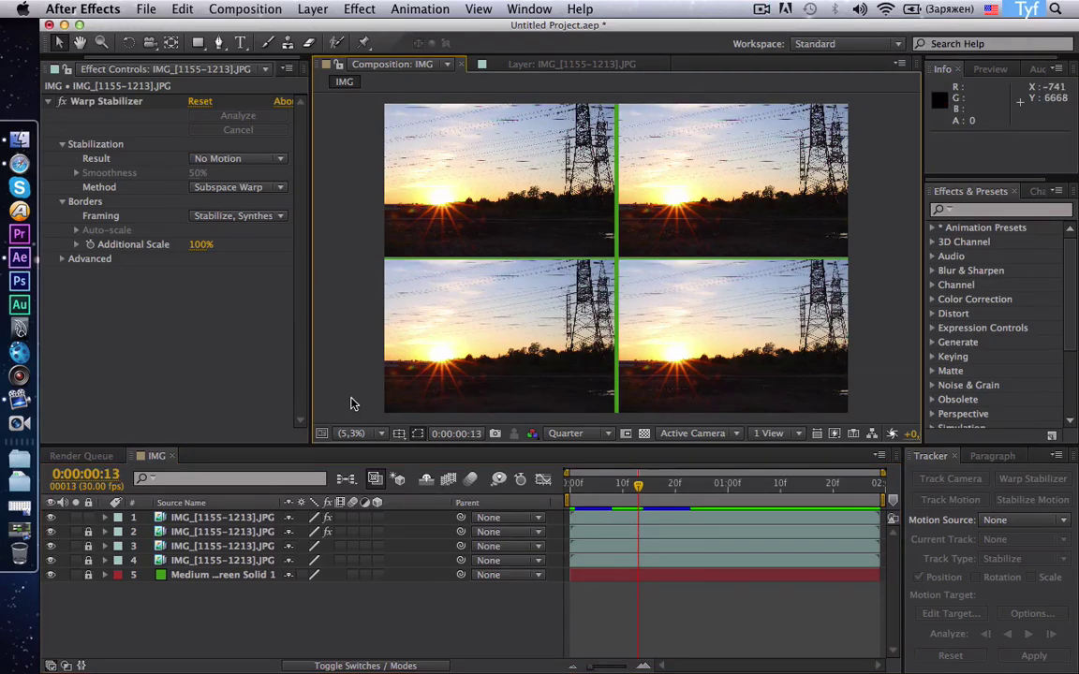
key(grave)
key(space)
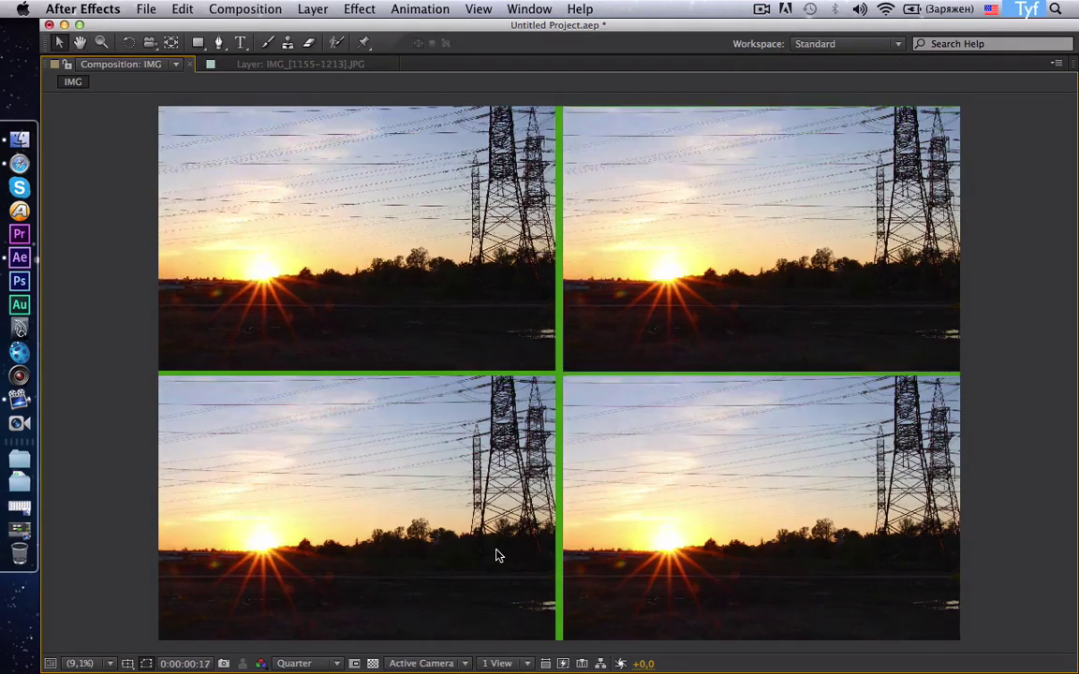